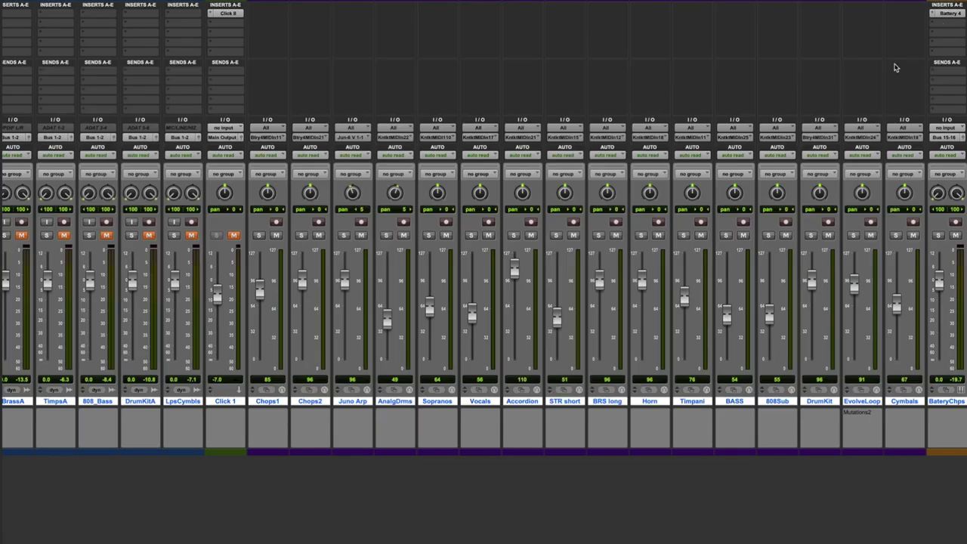
# Step: Open the Battery 4 instrument on the BatteryChps track and audition the first chop samples in row A
pyautogui.click(949, 13)
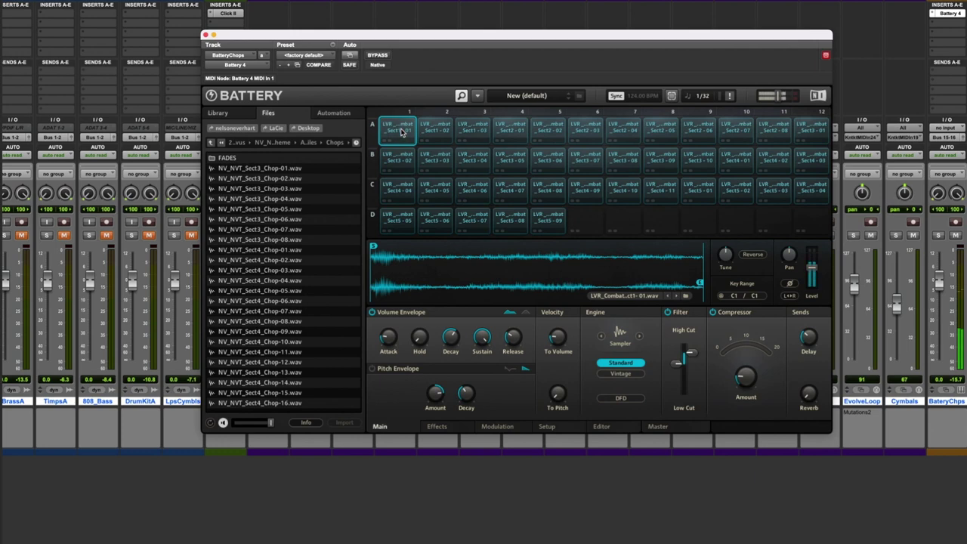
pyautogui.click(431, 130)
pyautogui.click(470, 130)
pyautogui.click(508, 133)
pyautogui.click(542, 132)
pyautogui.click(582, 133)
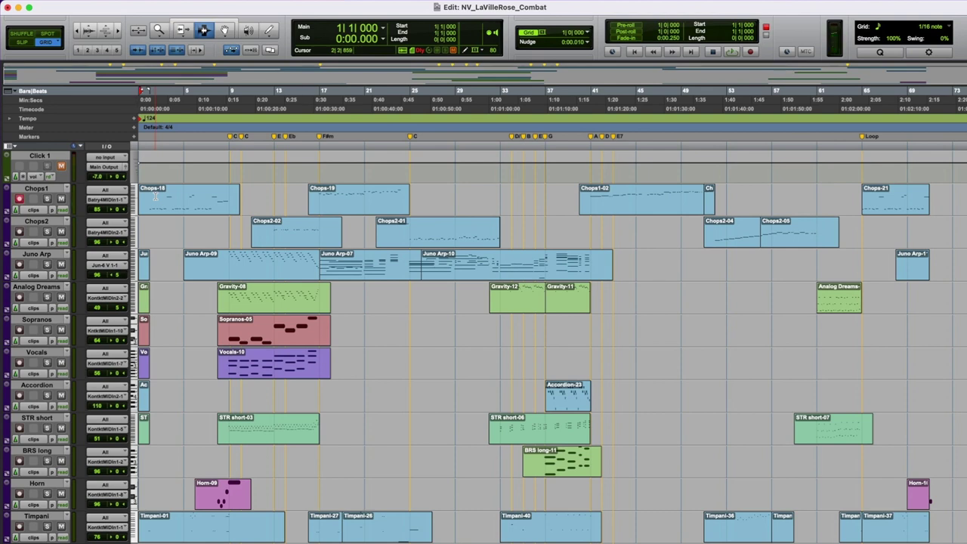
# Step: Look over the arrangement's tracks and start playback from the beginning of the session
pyautogui.click(149, 148)
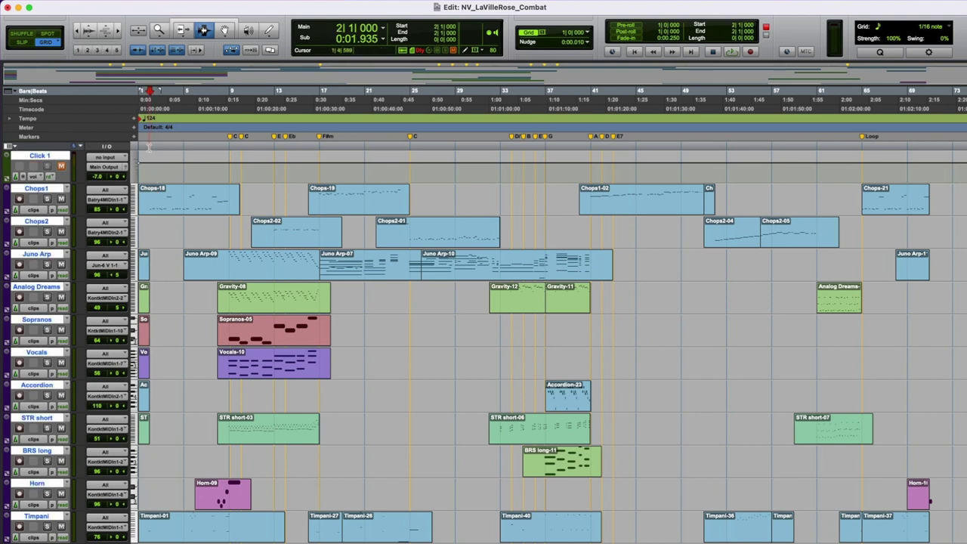
pyautogui.scroll(-5, 180, 265)
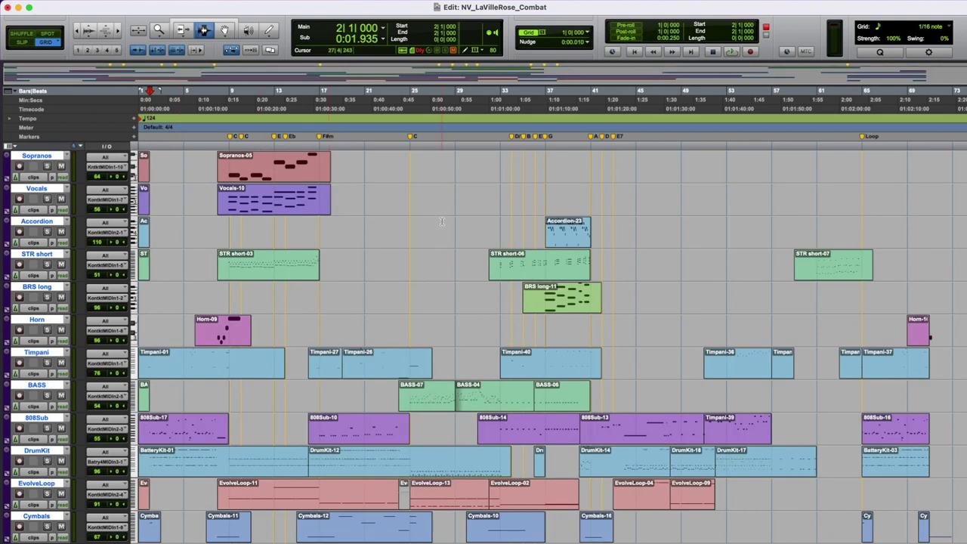
pyautogui.press('Return')
pyautogui.press('space')
# Step: Examine the notes of the Chops-18 clip on the Chops1 track in the MIDI Editor and close the editor
pyautogui.scroll(5, 442, 221)
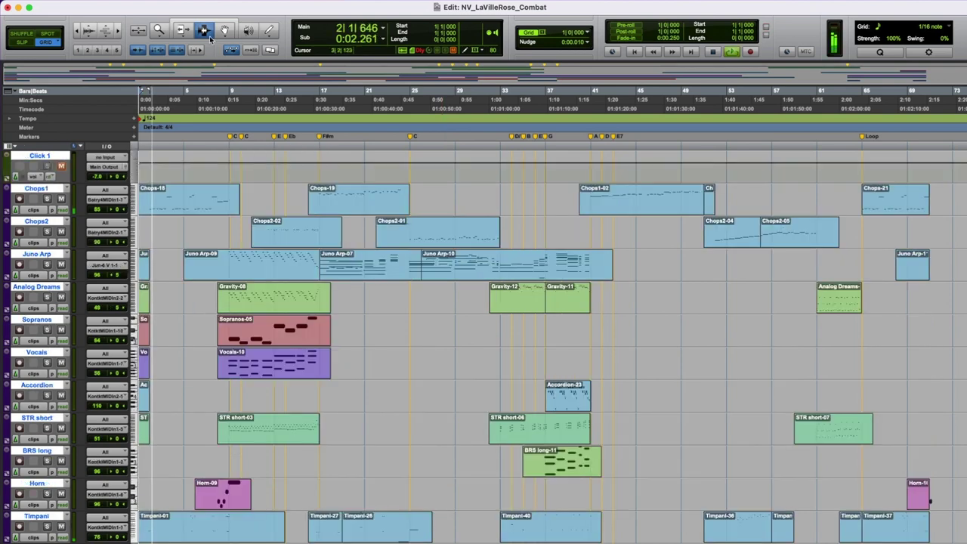
pyautogui.doubleClick(162, 201)
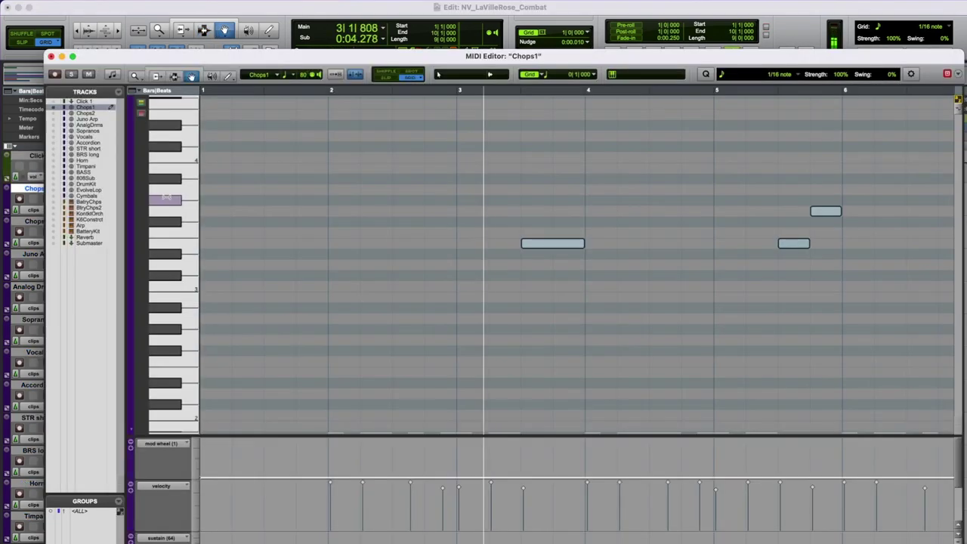
pyautogui.scroll(-5, 431, 227)
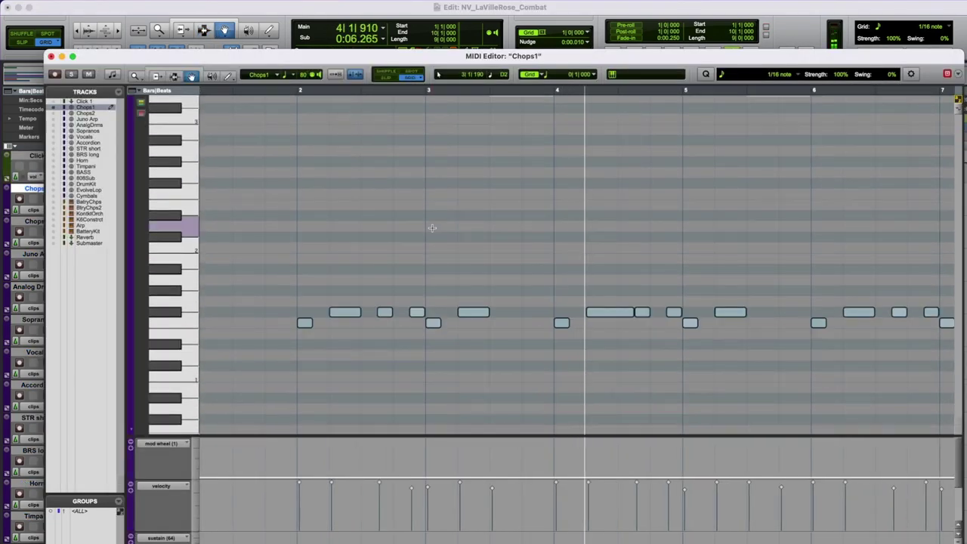
pyautogui.scroll(4, 617, 225)
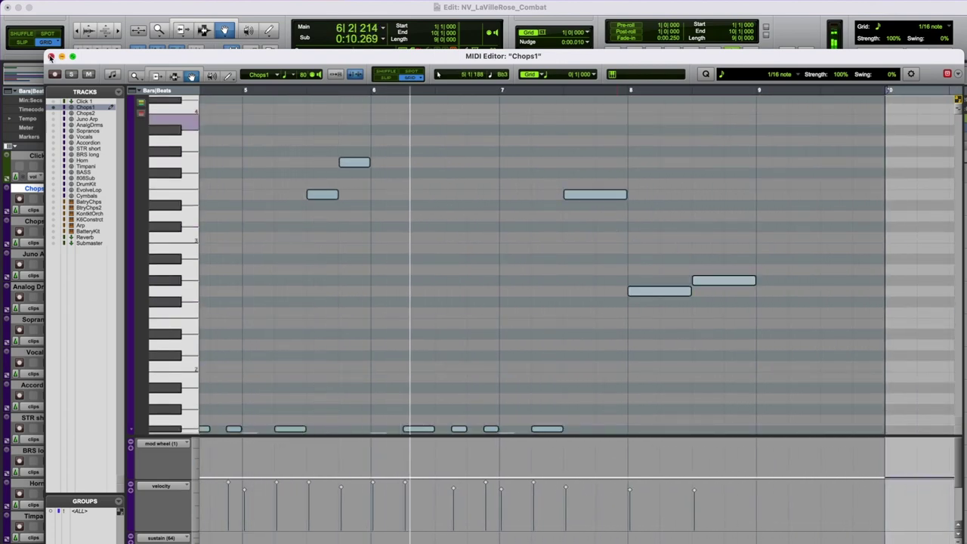
pyautogui.press('super+w')
# Step: Examine the notes of the 808Sub-17 and STR short-03 clips in the MIDI Editor, closing it after each
pyautogui.scroll(-5, 336, 355)
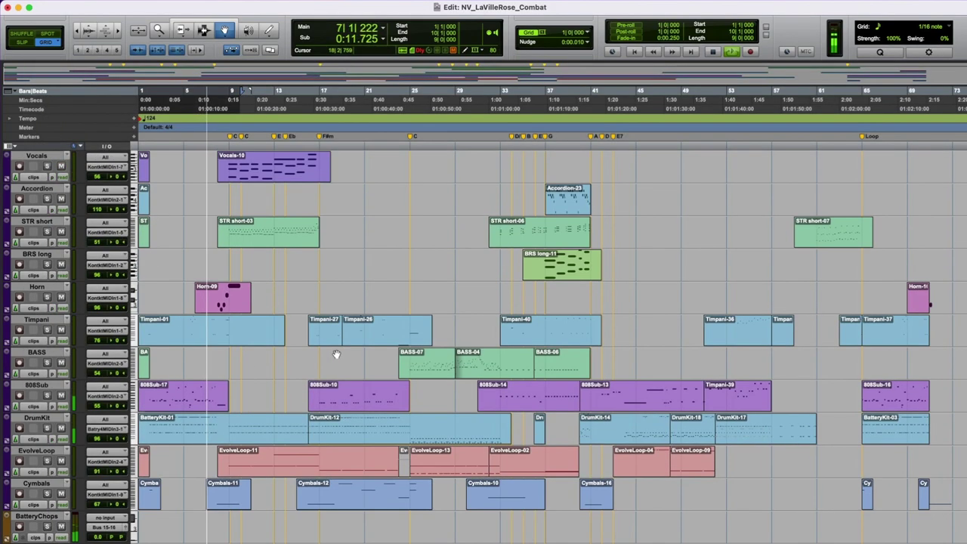
pyautogui.doubleClick(219, 385)
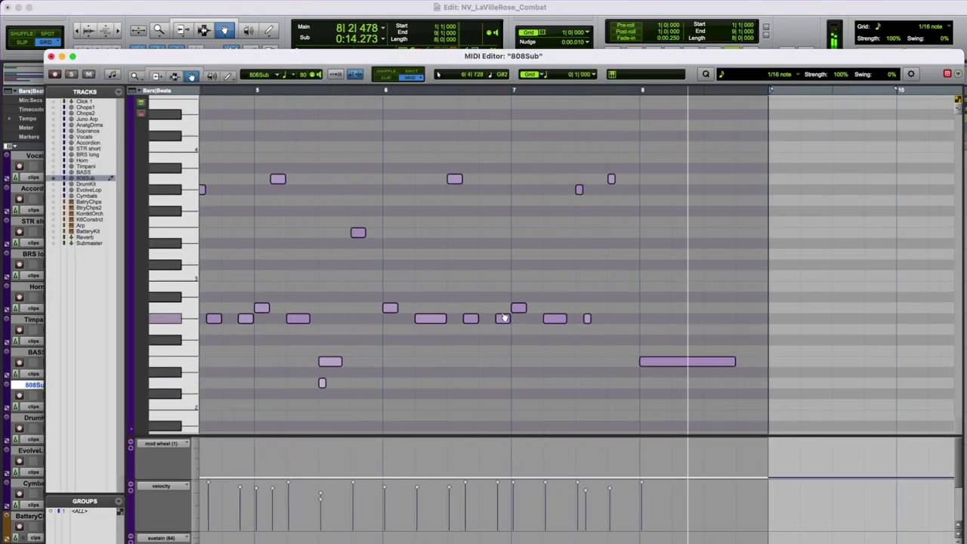
pyautogui.click(51, 57)
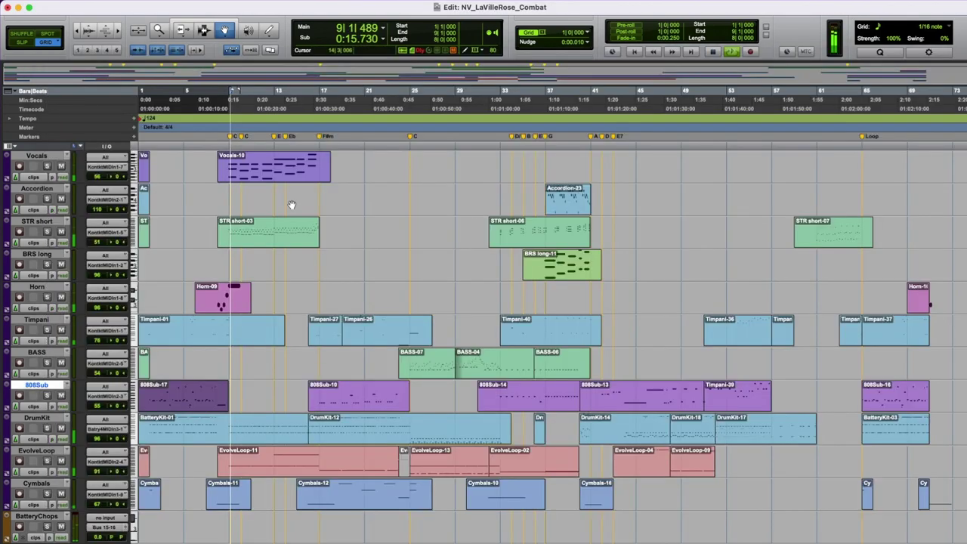
pyautogui.doubleClick(252, 226)
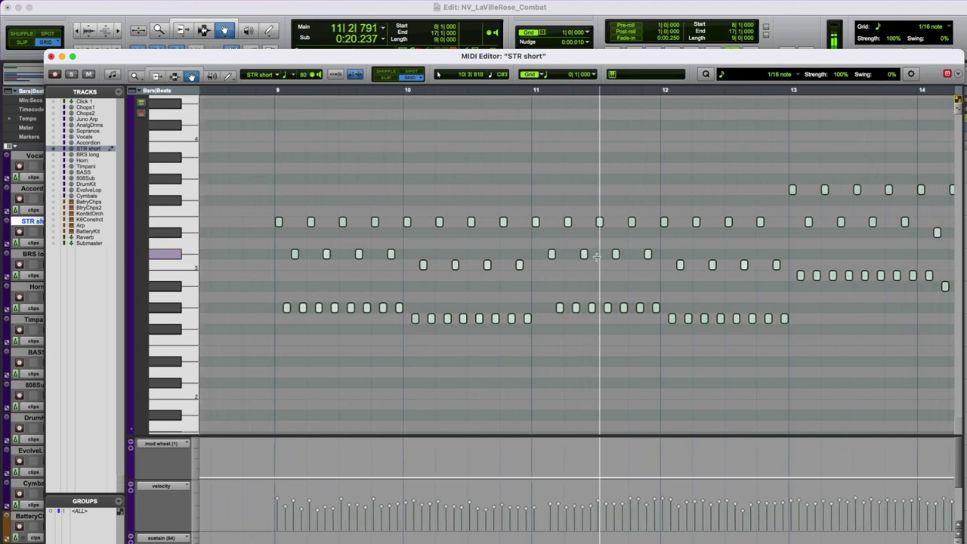
pyautogui.click(51, 58)
# Step: Examine the notes of the Gravity-08 clip on the Analog Dreams track in the MIDI Editor and close it
pyautogui.scroll(3, 456, 240)
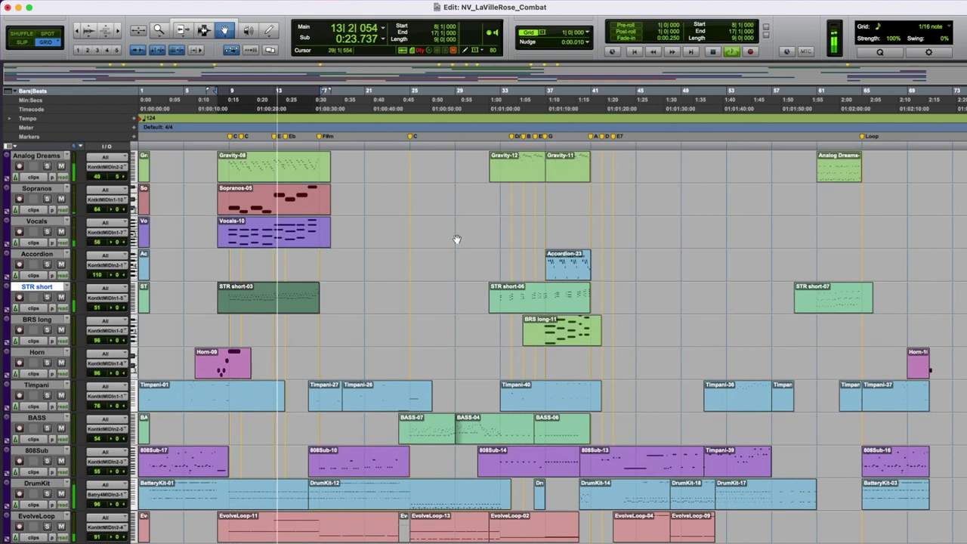
pyautogui.doubleClick(280, 162)
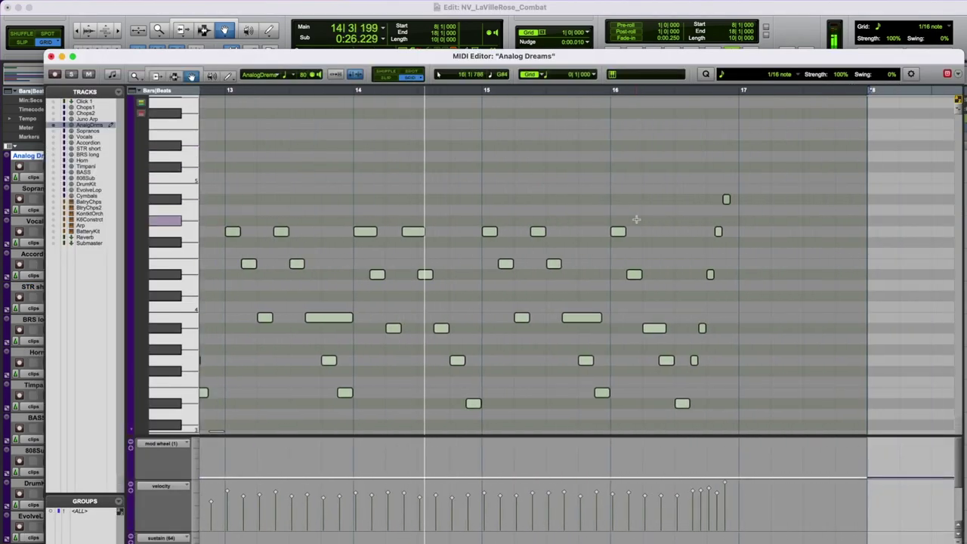
pyautogui.click(50, 57)
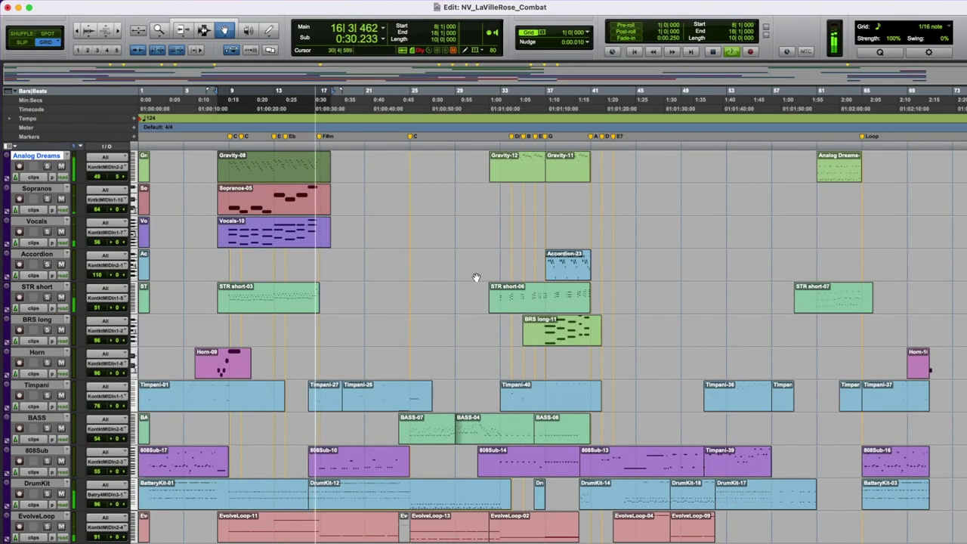
# Step: Examine the high and low drum notes of the DrumKit-12 clip in the MIDI Editor and close it
pyautogui.scroll(-5, 475, 275)
pyautogui.doubleClick(351, 236)
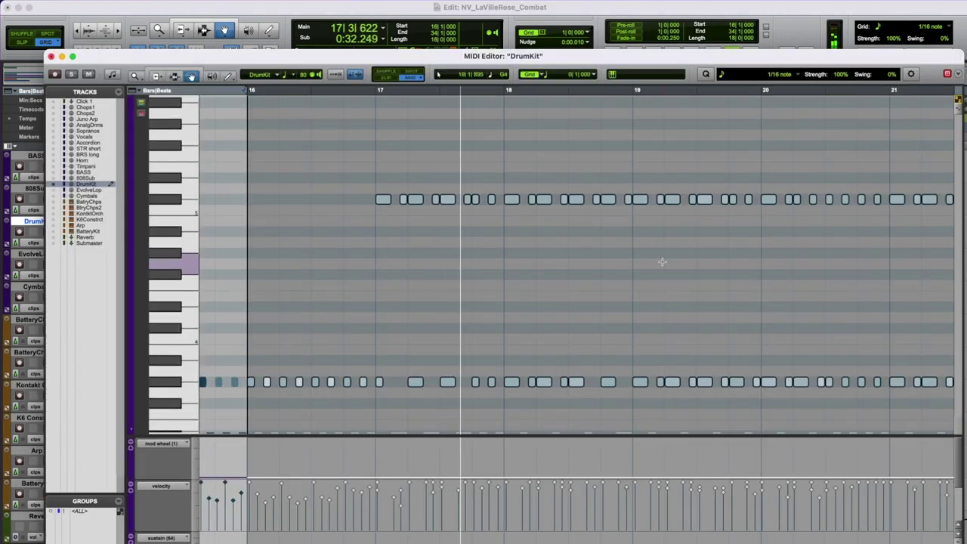
pyautogui.scroll(2, 662, 262)
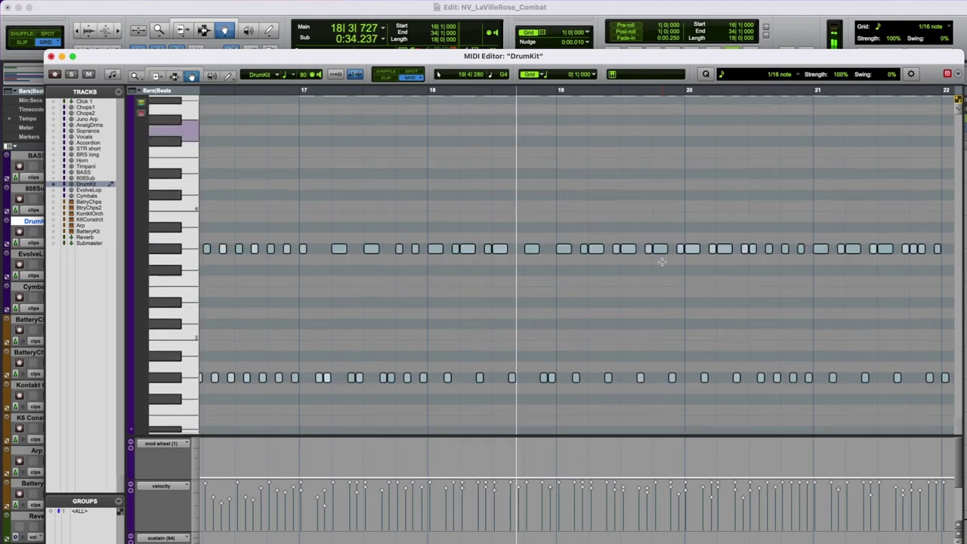
pyautogui.scroll(-3, 661, 262)
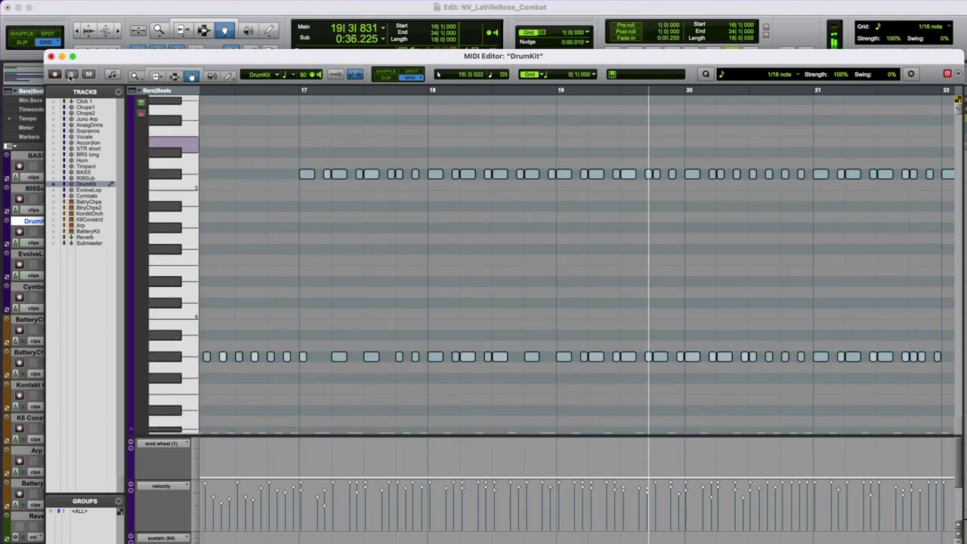
pyautogui.click(51, 57)
# Step: Examine the chords of the Juno Arp-07 clip in the MIDI Editor and close it
pyautogui.scroll(10, 389, 252)
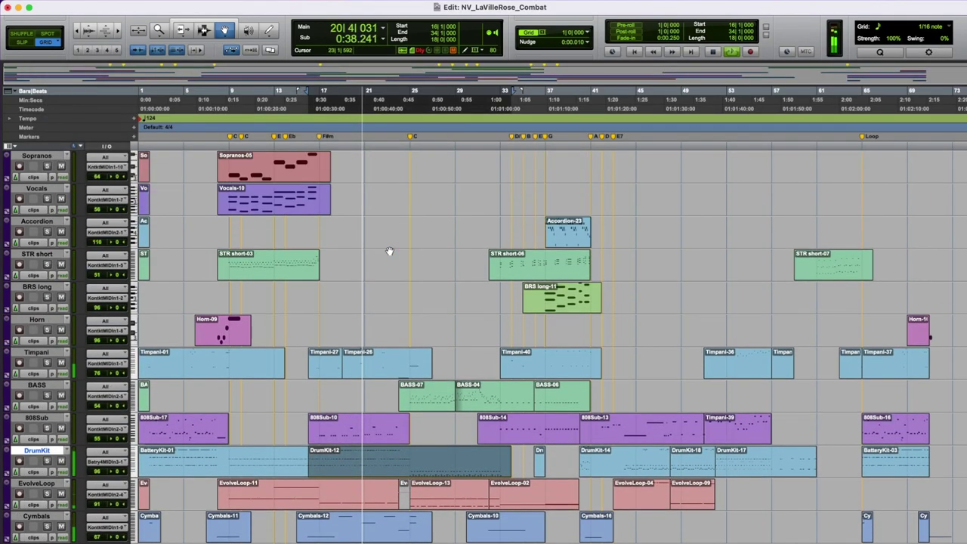
pyautogui.doubleClick(389, 253)
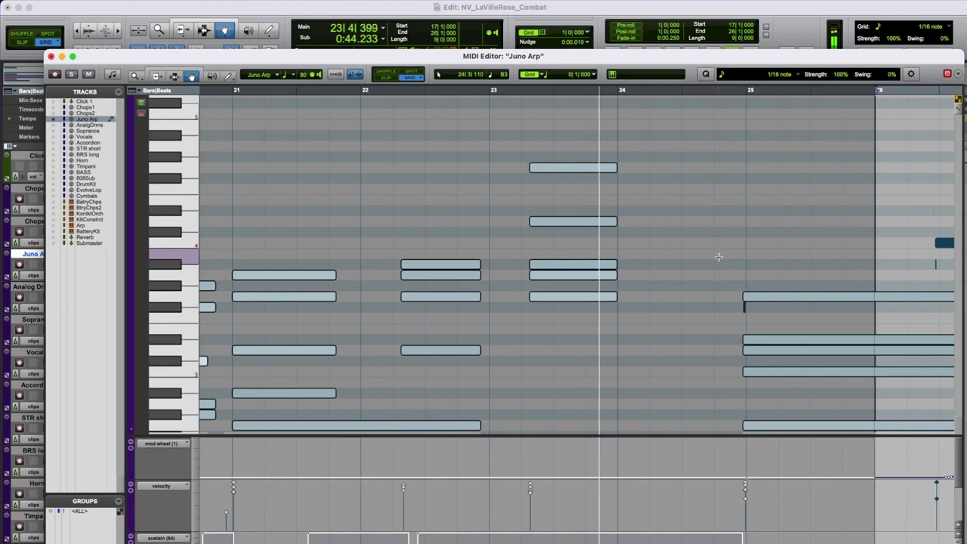
pyautogui.press('super+w')
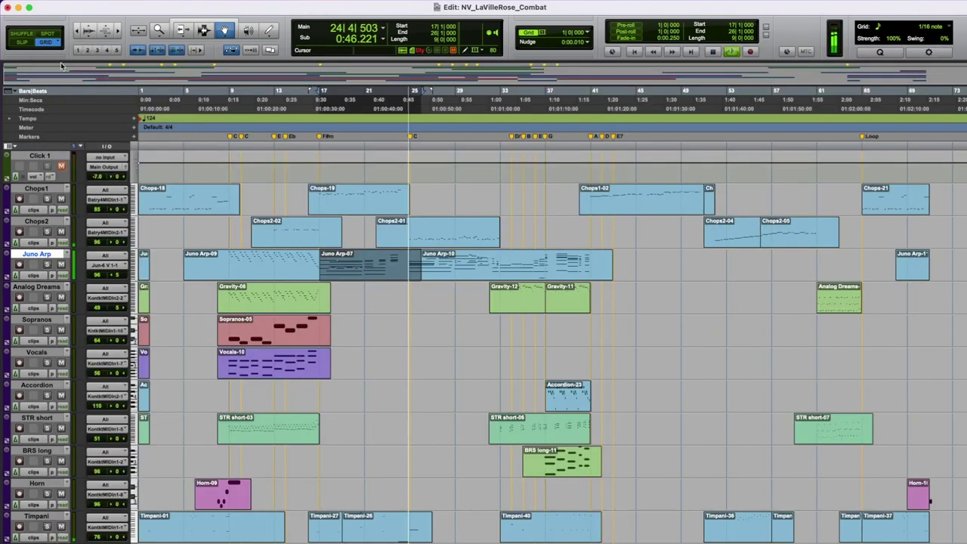
# Step: Examine the bass line of the BASS-07 clip and the notes following it in the MIDI Editor, and close it
pyautogui.scroll(-3, 617, 315)
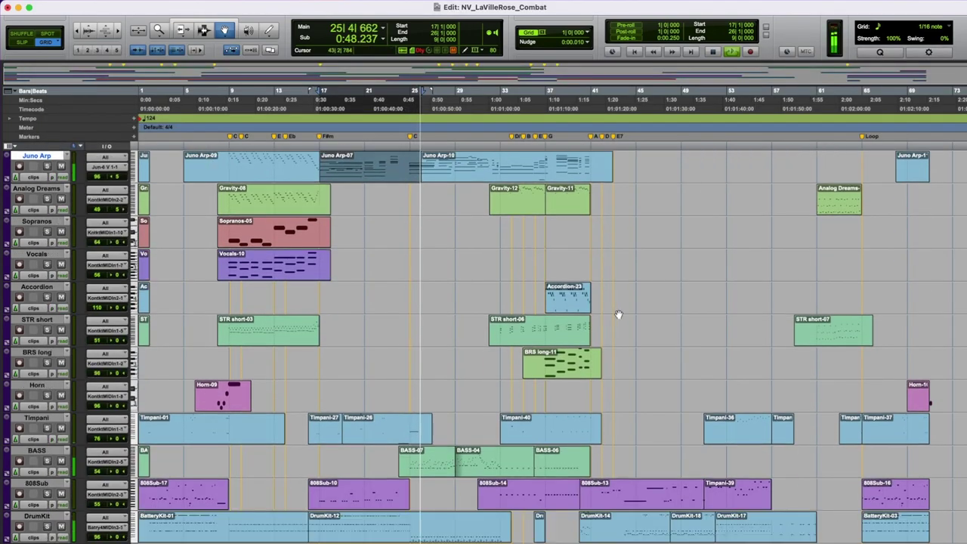
pyautogui.scroll(-1, 623, 312)
pyautogui.doubleClick(443, 425)
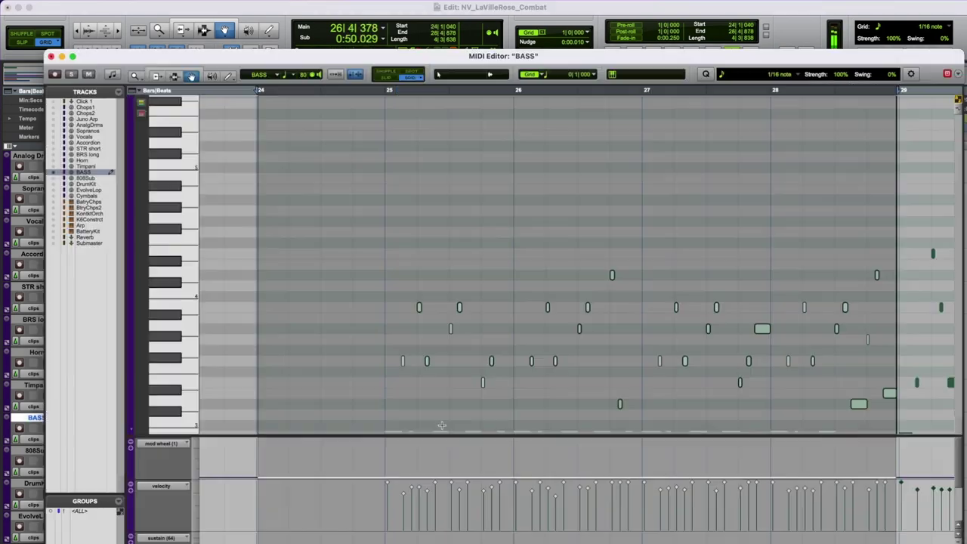
pyautogui.scroll(-3, 710, 257)
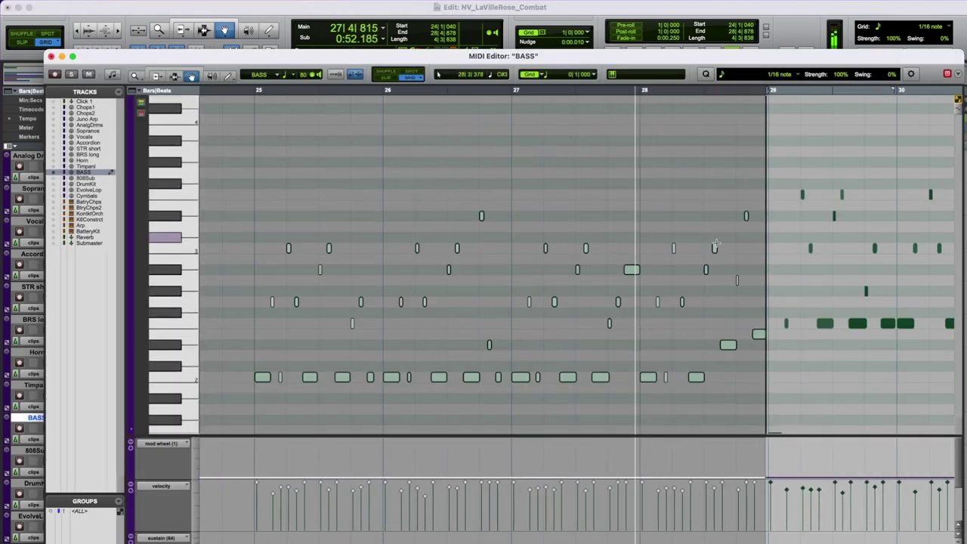
pyautogui.scroll(-2, 848, 170)
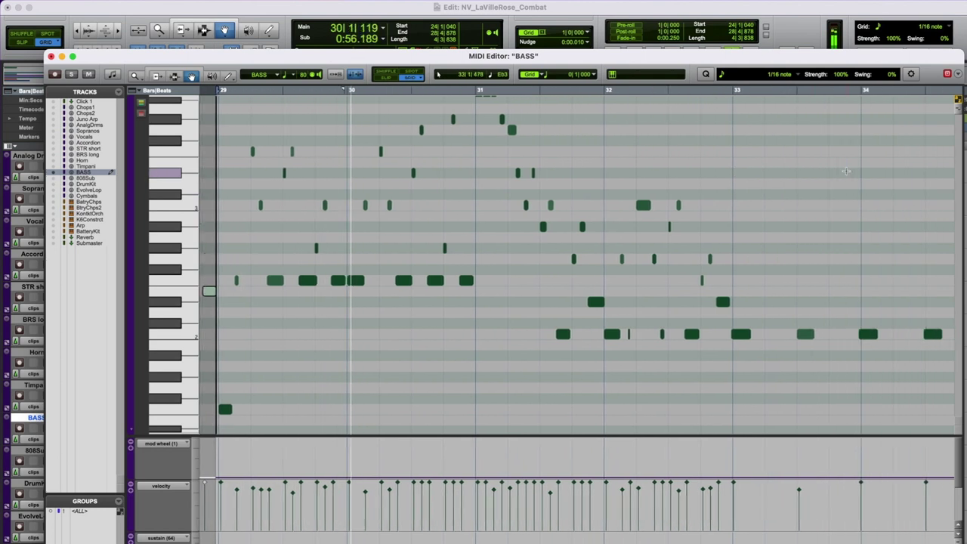
pyautogui.scroll(3, 846, 171)
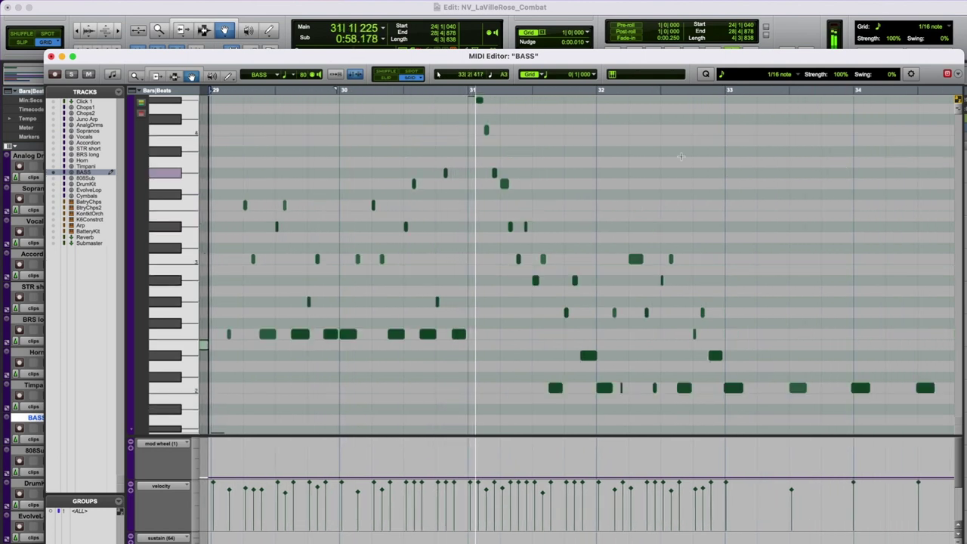
pyautogui.click(51, 57)
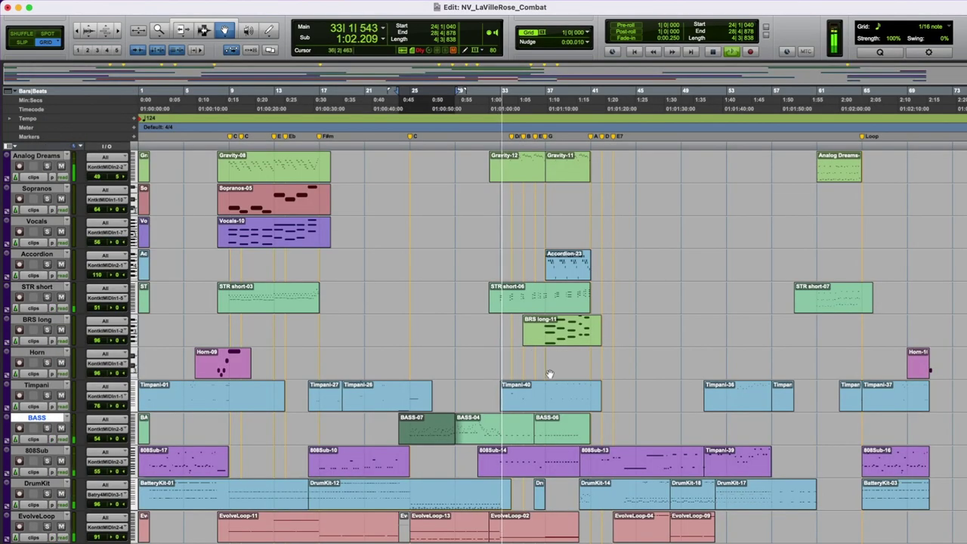
# Step: Examine the notes of the Gravity-12 and STR short-06 clips in the MIDI Editor, closing it after each
pyautogui.doubleClick(521, 168)
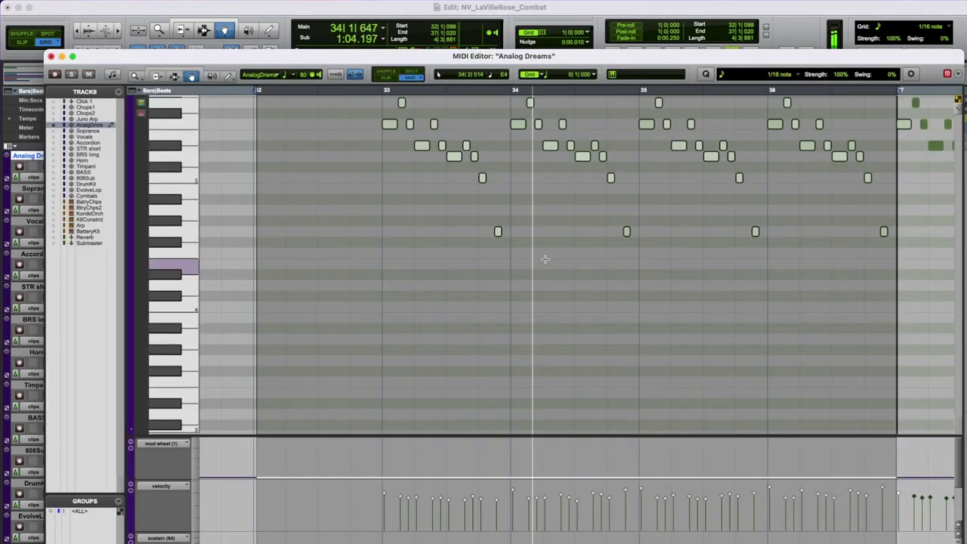
pyautogui.scroll(5, 650, 260)
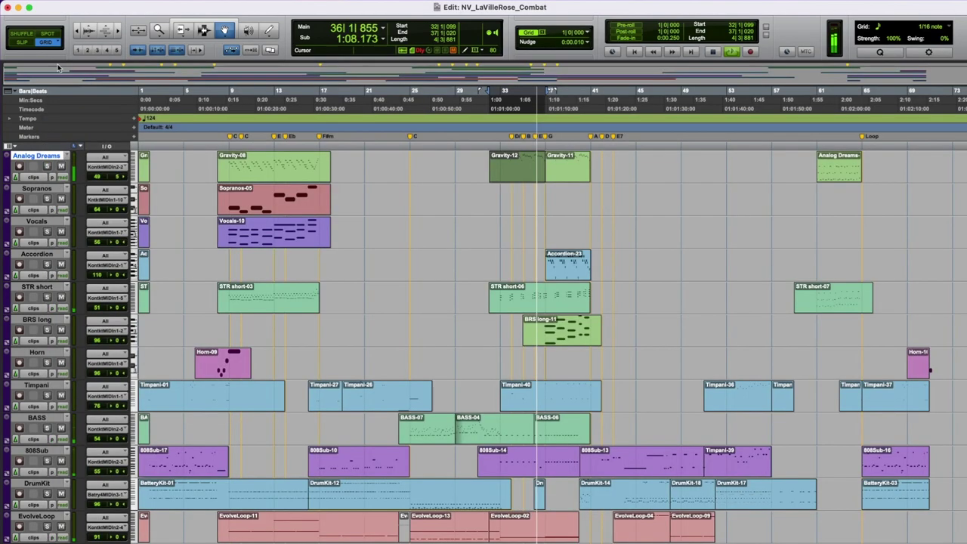
pyautogui.click(50, 56)
pyautogui.doubleClick(553, 307)
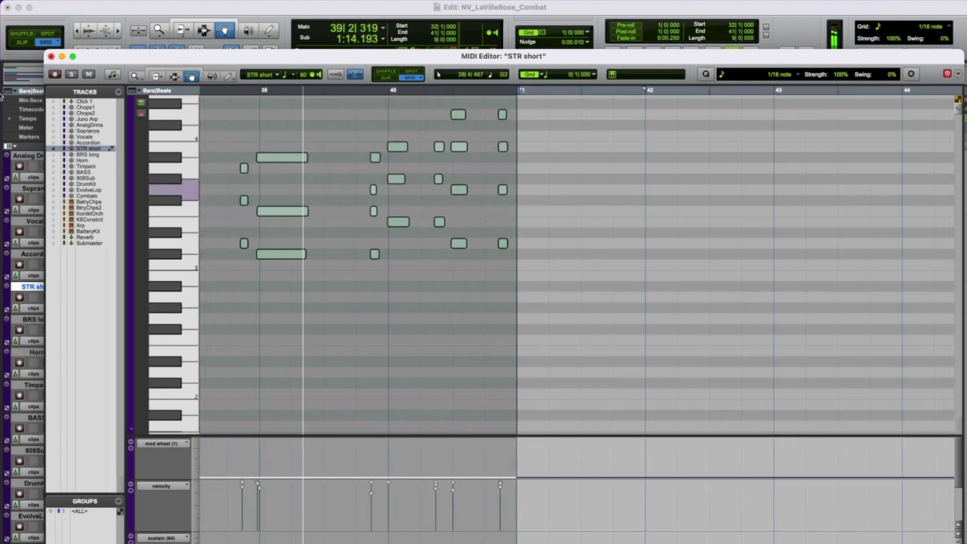
pyautogui.click(51, 56)
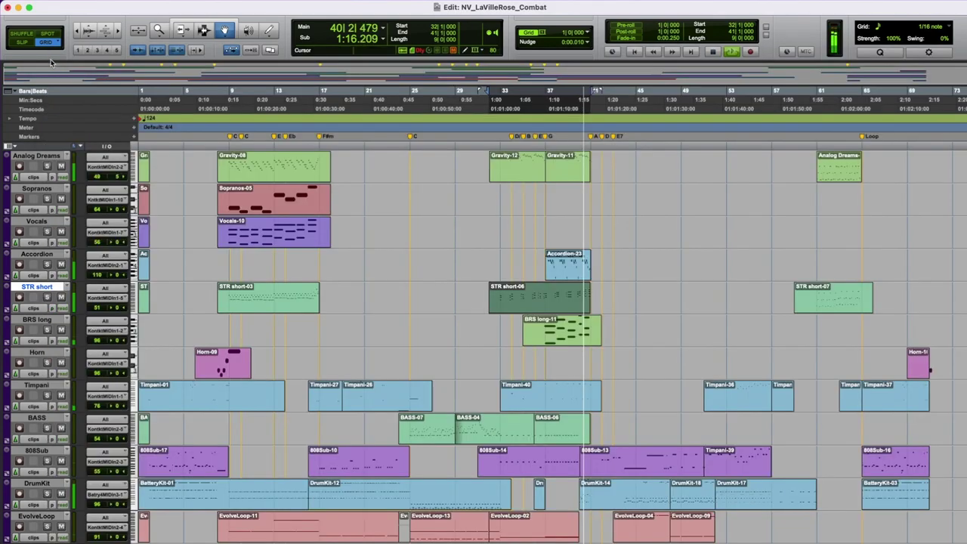
# Step: Examine the notes of the Chops1-02 clip on the Chops1 track in the MIDI Editor and close it
pyautogui.scroll(-2, 634, 391)
pyautogui.scroll(-2, 635, 390)
pyautogui.scroll(7, 634, 391)
pyautogui.doubleClick(614, 209)
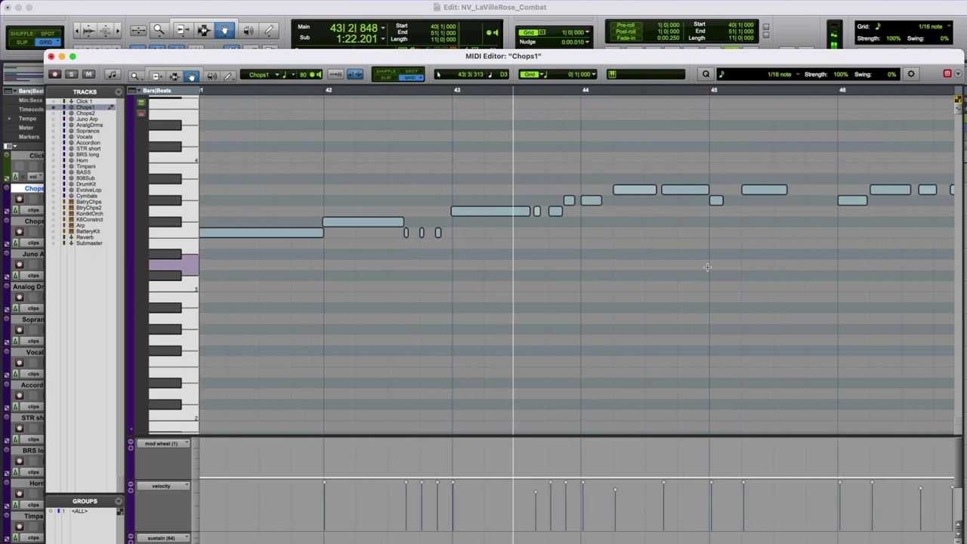
pyautogui.click(50, 57)
# Step: Examine the drum notes of the DrumKit-14 clip and the notes following it in the MIDI Editor, and close it
pyautogui.scroll(-6, 622, 325)
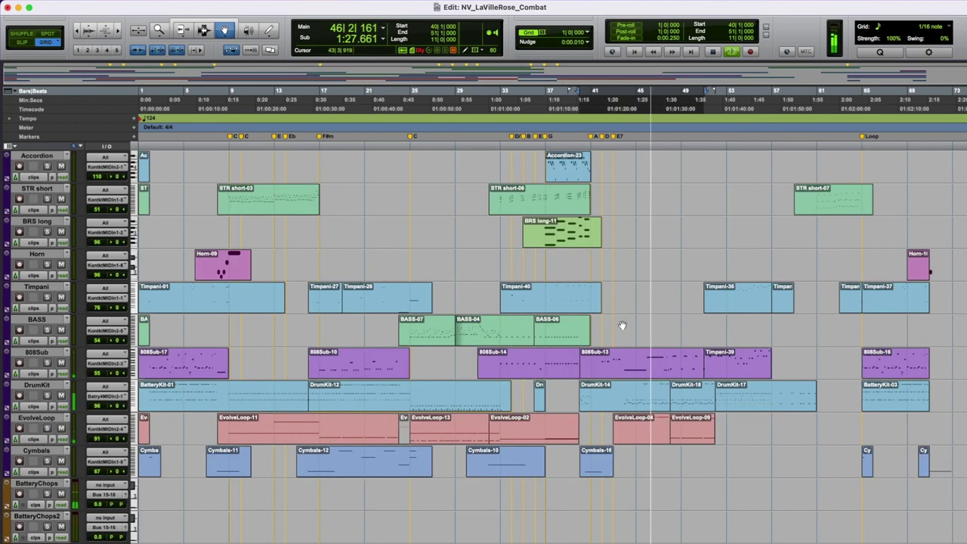
pyautogui.doubleClick(663, 393)
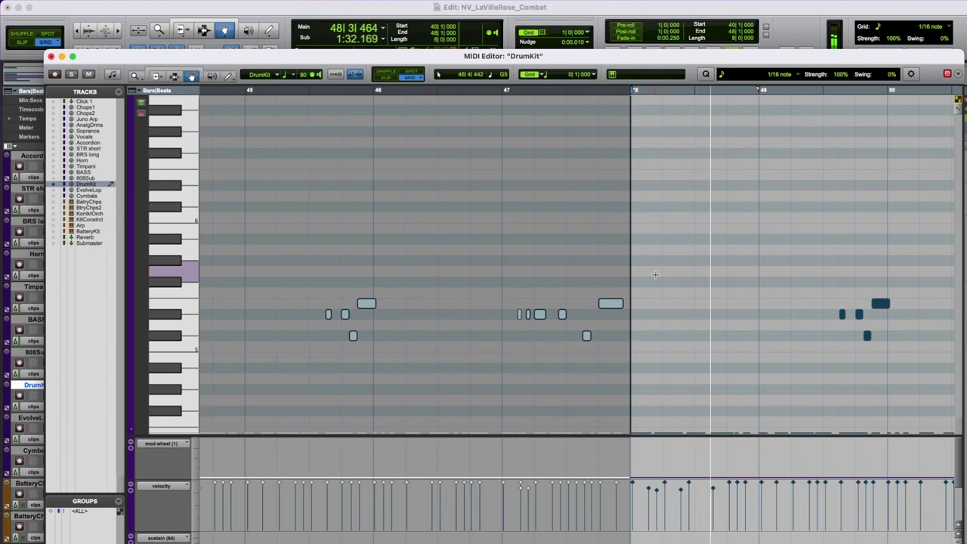
pyautogui.scroll(-4, 654, 274)
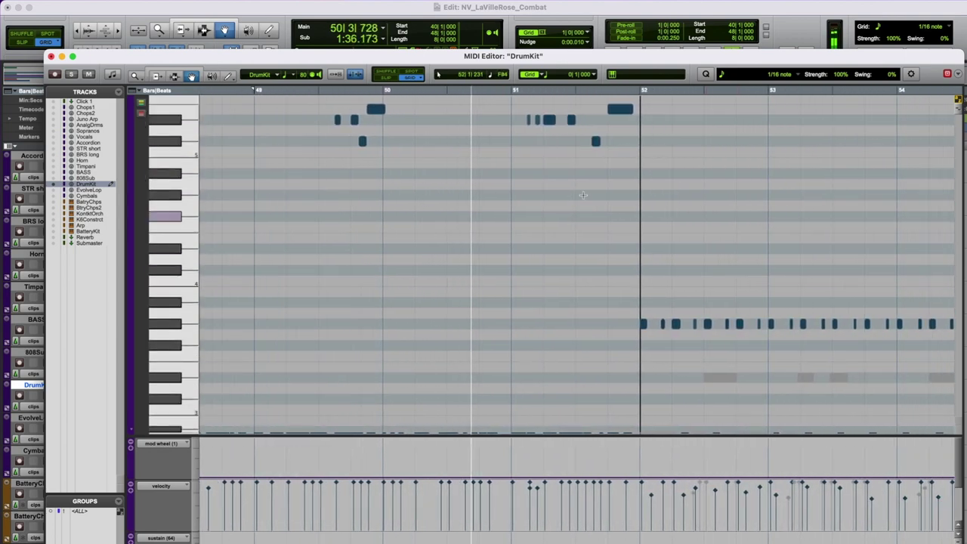
pyautogui.click(51, 56)
# Step: Examine the notes of the Chops2-04 clip through the following Chops2-05 clip in the MIDI Editor, and close it
pyautogui.scroll(5, 784, 418)
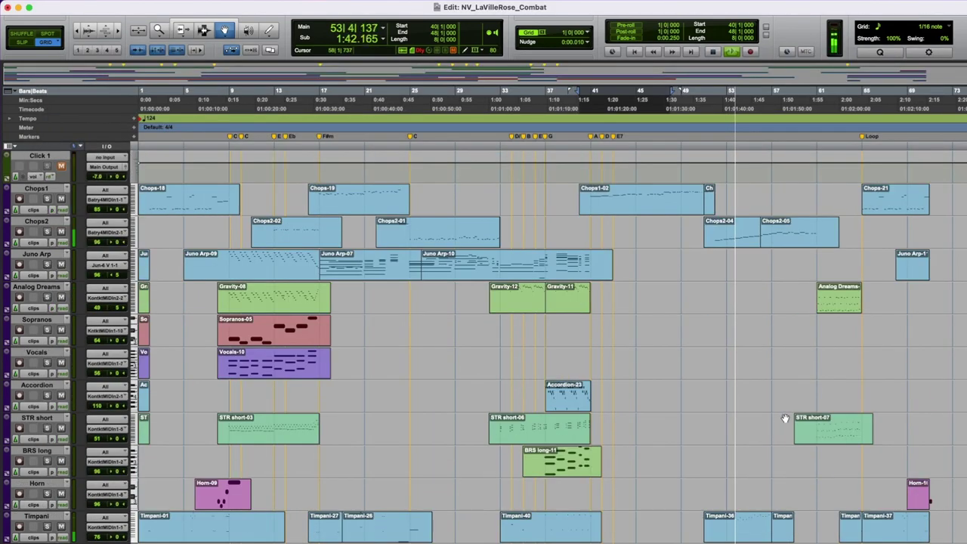
pyautogui.doubleClick(745, 242)
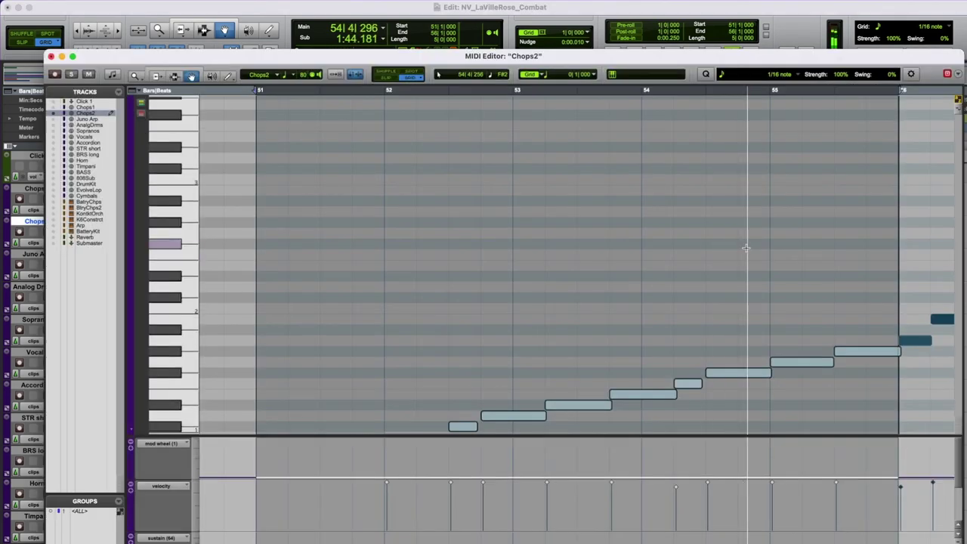
pyautogui.hscroll(10, 745, 249)
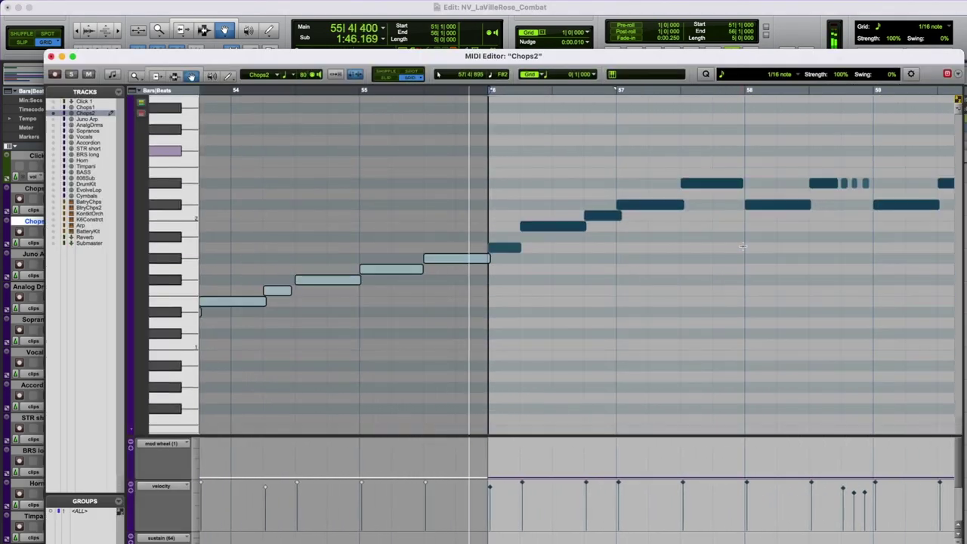
pyautogui.hscroll(10, 742, 247)
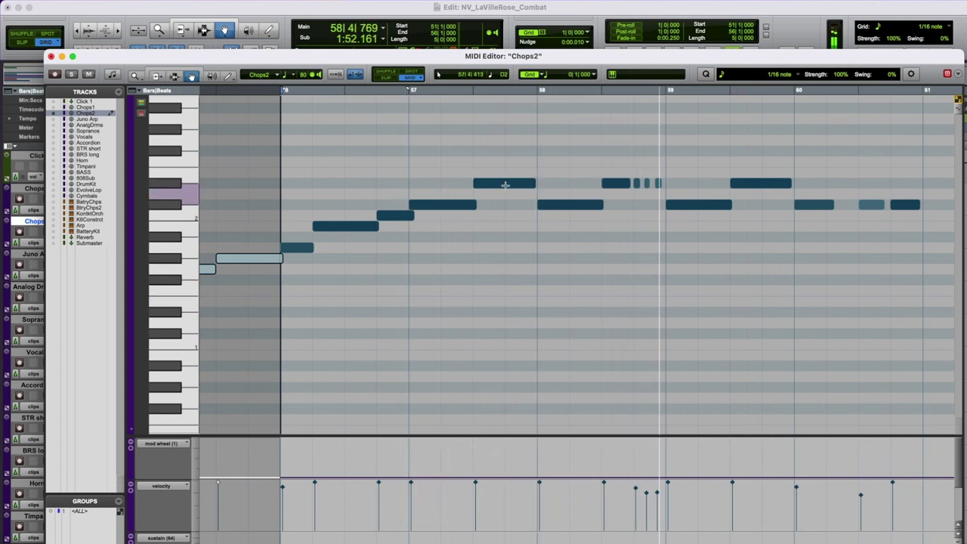
pyautogui.click(50, 57)
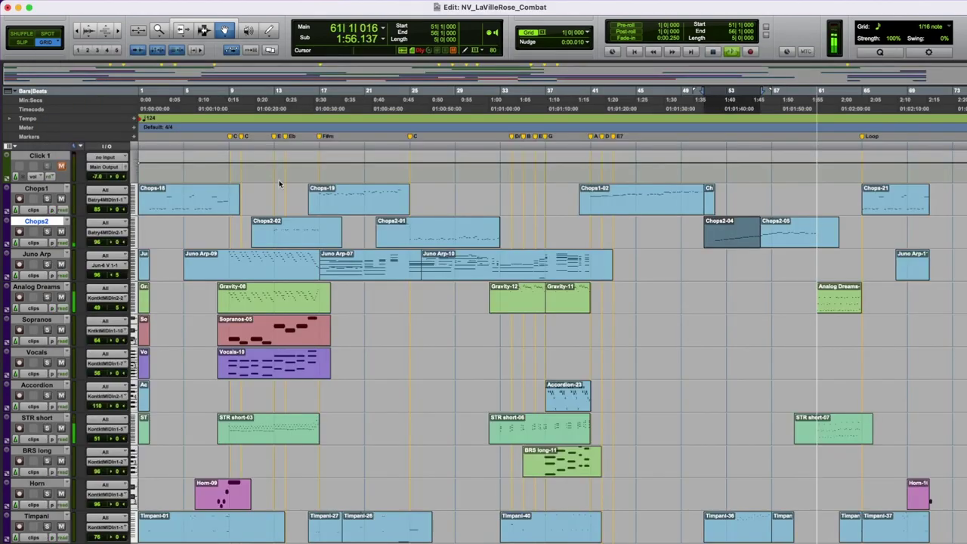
# Step: Examine the notes of the Analog Dreams clip at bar 61 in the MIDI Editor, close it and stop playback
pyautogui.doubleClick(721, 302)
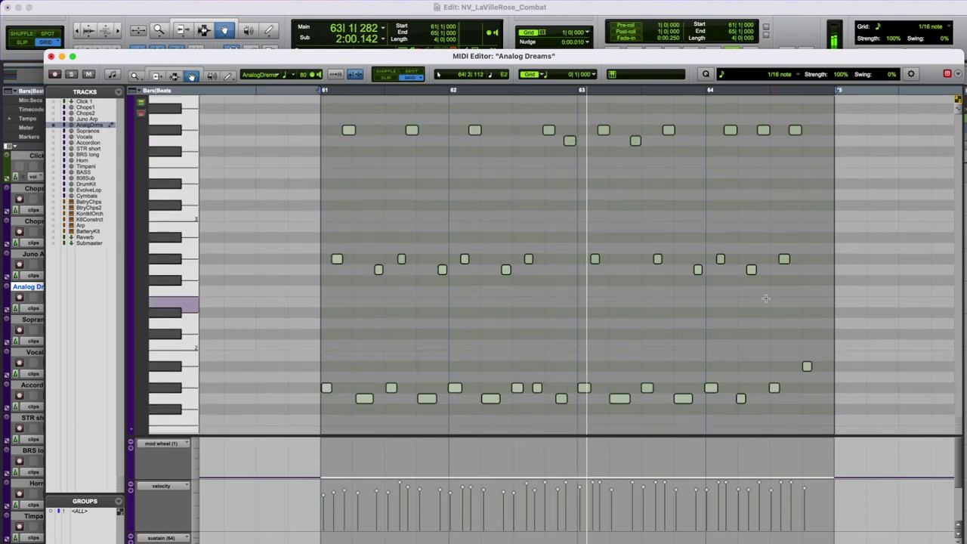
pyautogui.click(51, 57)
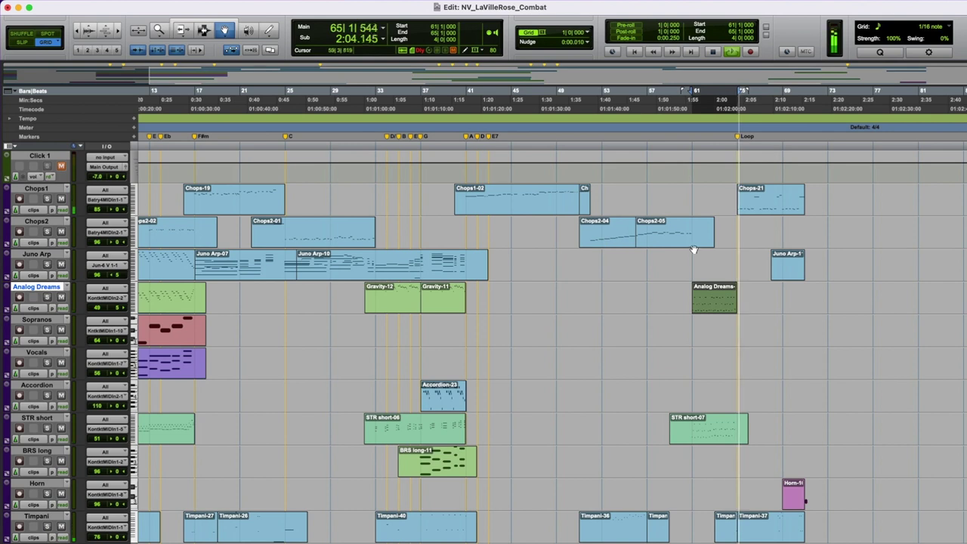
pyautogui.hscroll(-5, 676, 249)
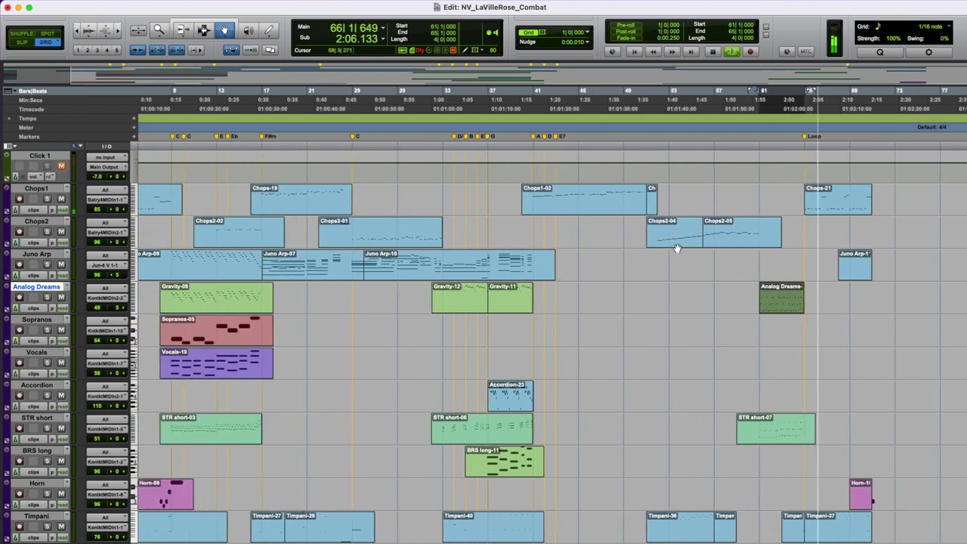
pyautogui.press('space')
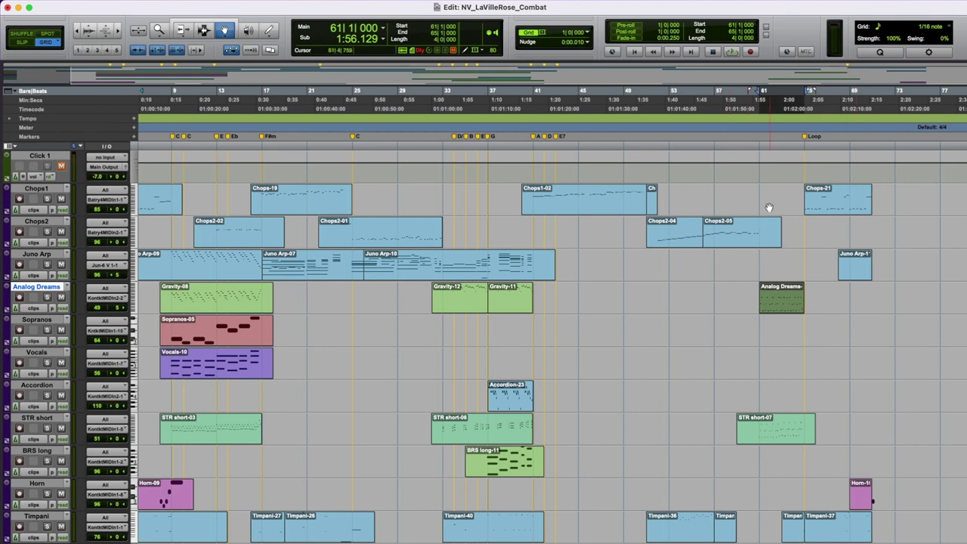
# Step: Return to the start of the session and select the Chops-18 clip, followed by the Chops2-02 clip
pyautogui.press('Return')
pyautogui.click(210, 202)
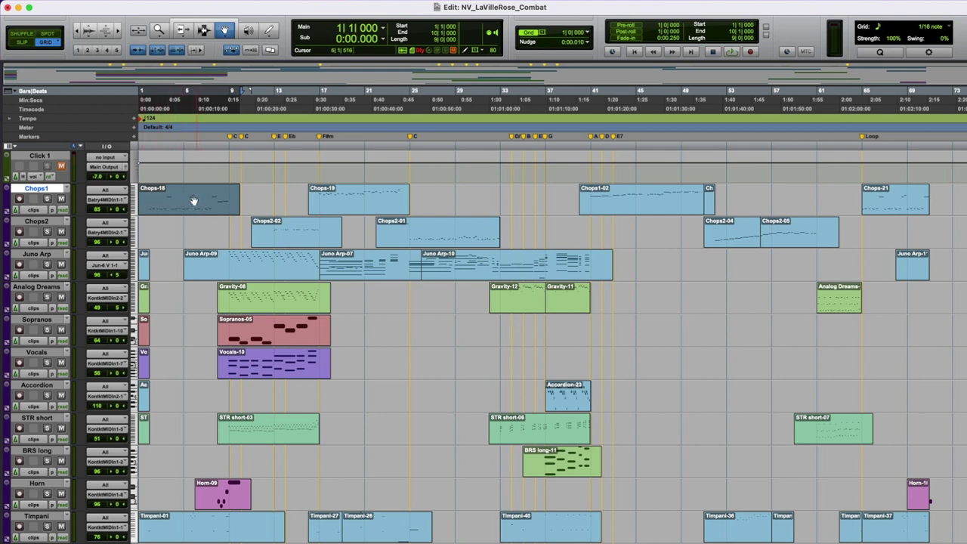
pyautogui.click(315, 239)
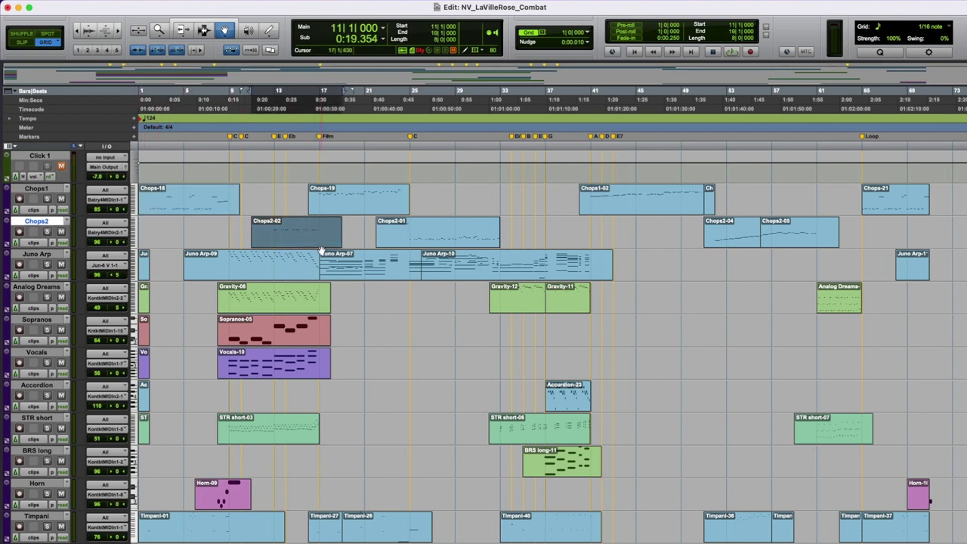
# Step: Record-enable the DrumKit track, followed by the 808Sub track, to audition their sounds
pyautogui.scroll(-5, 374, 285)
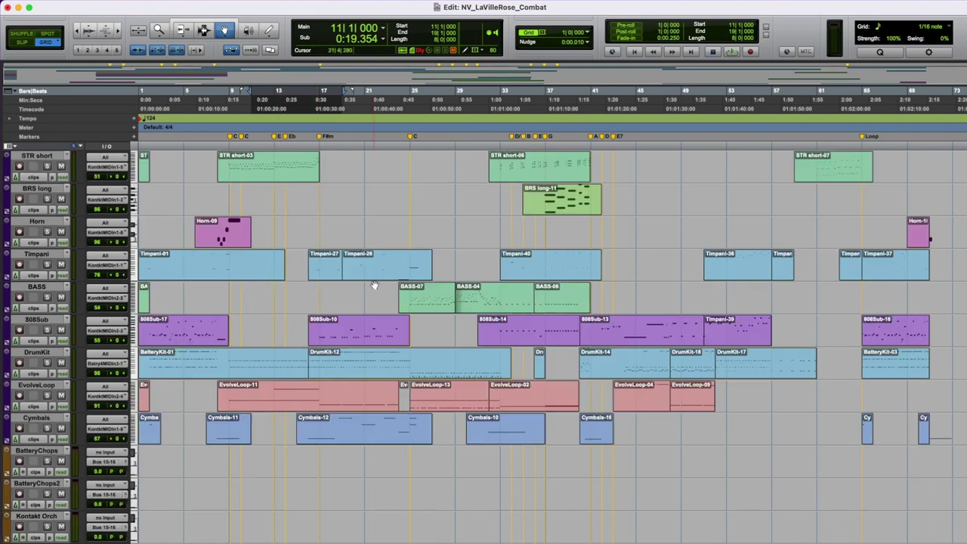
pyautogui.click(31, 321)
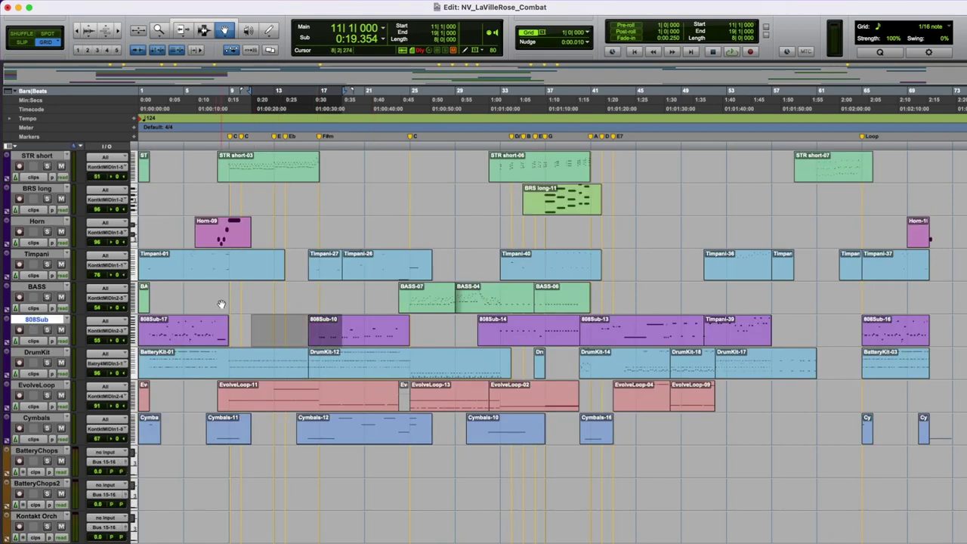
pyautogui.click(23, 355)
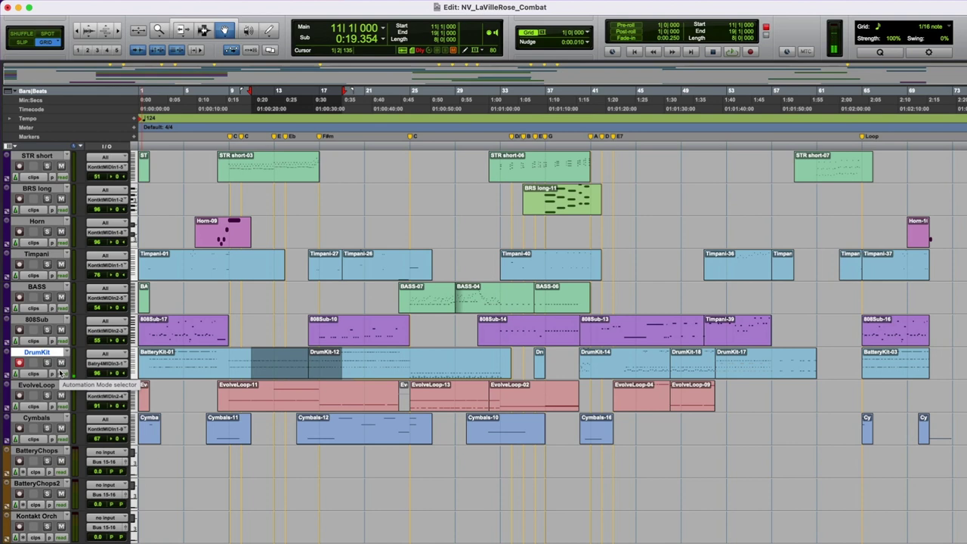
pyautogui.hscroll(2, 60, 370)
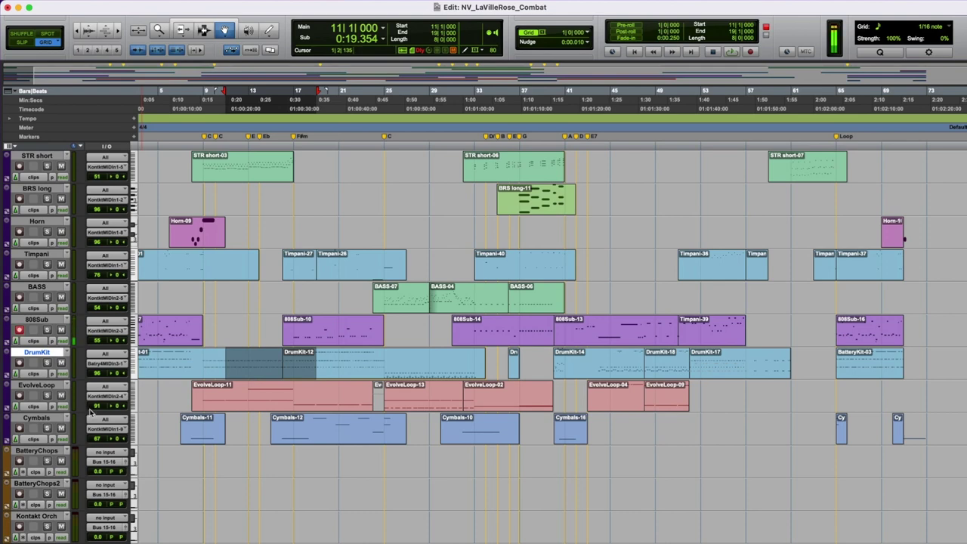
# Step: Mute the other tracks and play the Juno Arp part from bar 9
pyautogui.scroll(8, 249, 237)
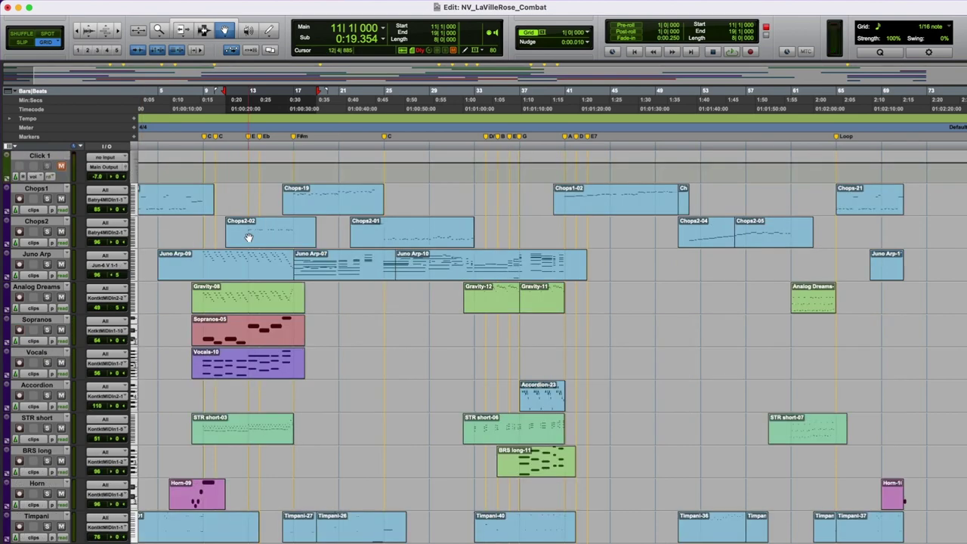
pyautogui.click(61, 266)
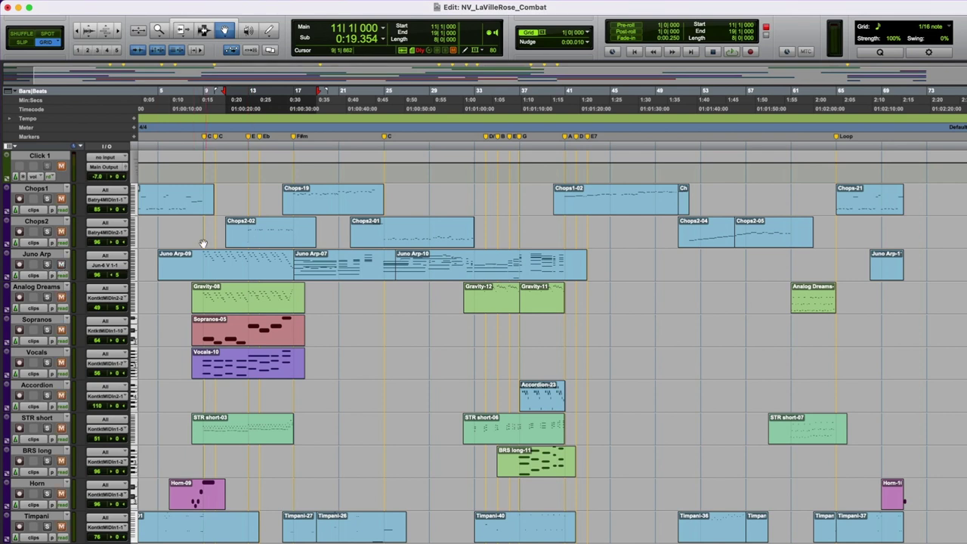
pyautogui.click(200, 148)
pyautogui.press('space')
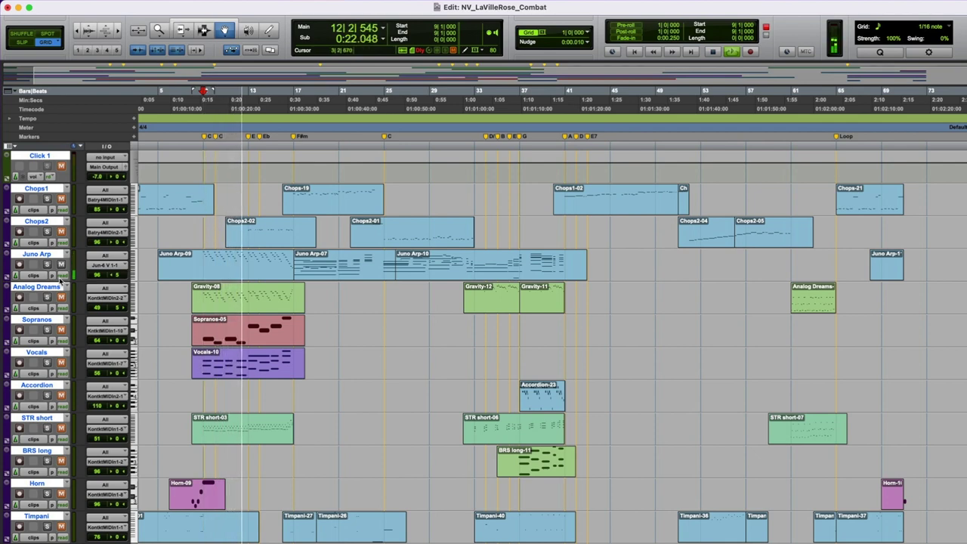
pyautogui.press('space')
# Step: Open the Jun-6 V synth of the Juno Arp track and play the part from bar 9 with its GrowlerPeggio preset
pyautogui.click(106, 265)
pyautogui.moveTo(258, 40); pyautogui.dragTo(210, 105)
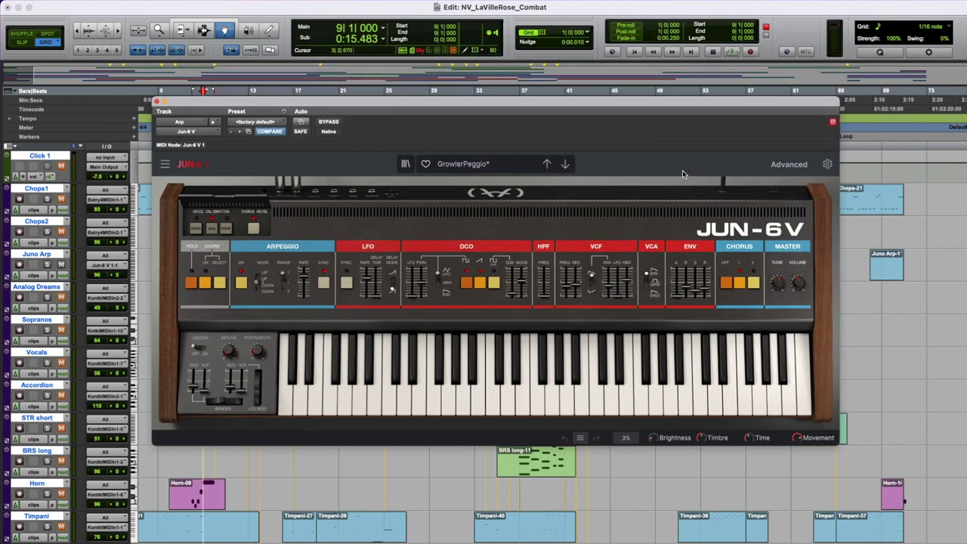
pyautogui.moveTo(386, 102); pyautogui.dragTo(491, 100)
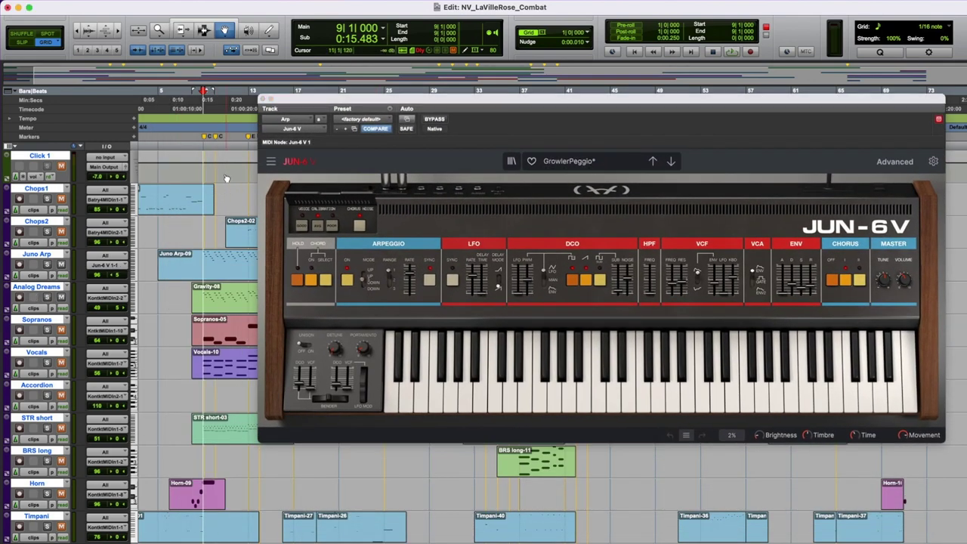
pyautogui.press('space')
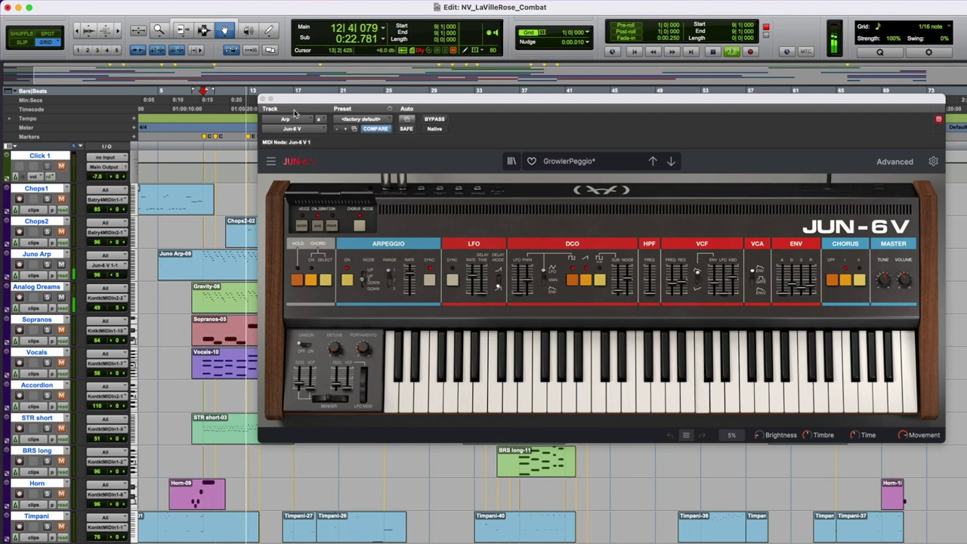
pyautogui.press('space')
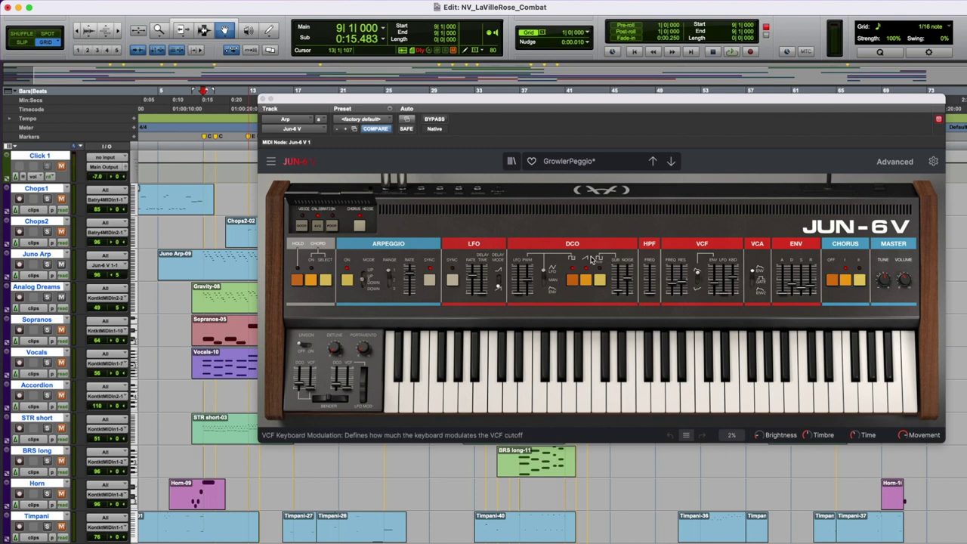
# Step: Record-enable the Juno Arp track and close the Jun-6 V window
pyautogui.click(20, 264)
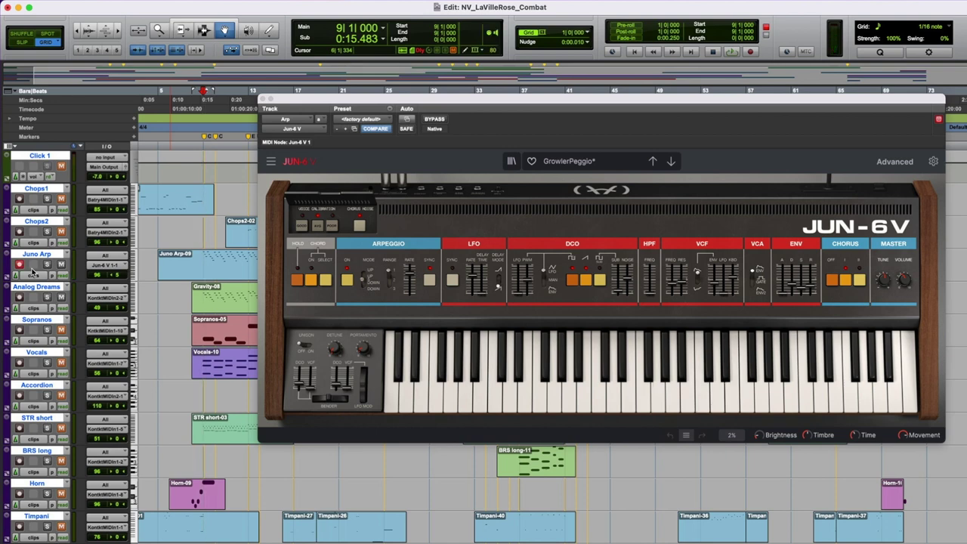
pyautogui.scroll(-5, 32, 272)
pyautogui.click(262, 98)
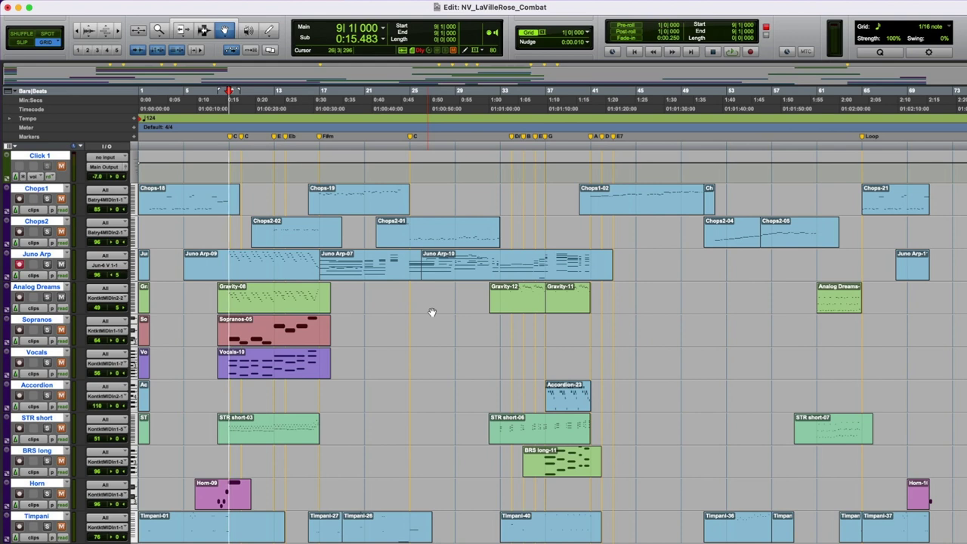
# Step: Show Battery 4 on the BatteryChops track and play the Chops1 part from bar 2 through its sample cells
pyautogui.press('Tab')
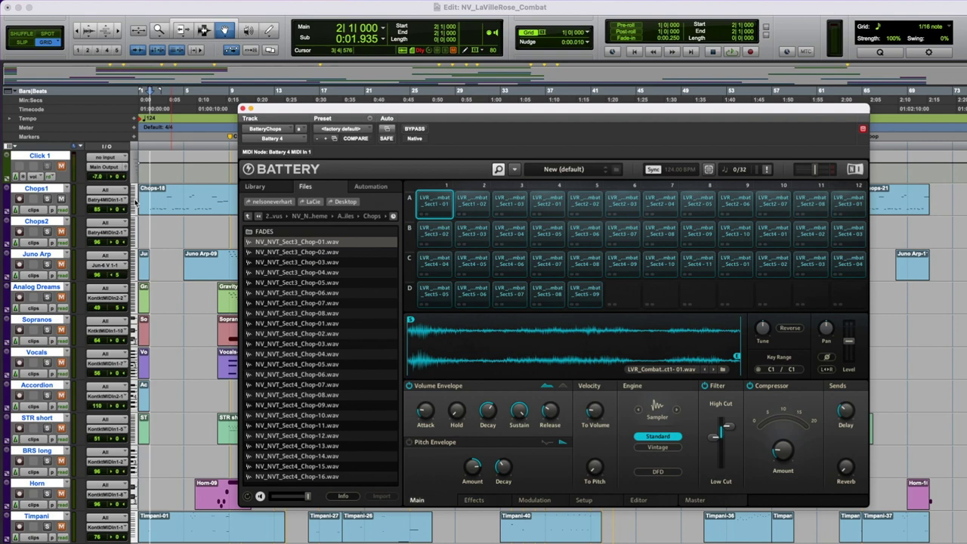
pyautogui.press('space')
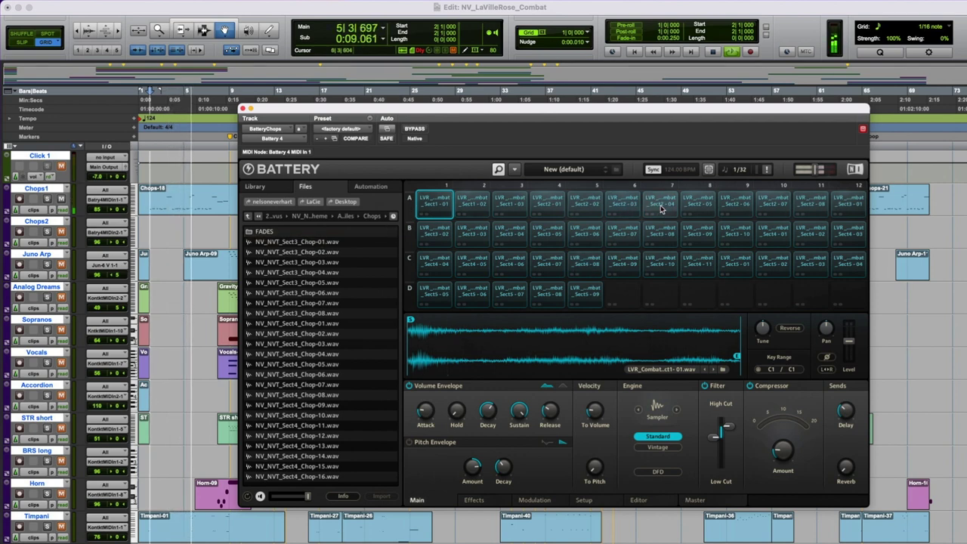
pyautogui.press('space')
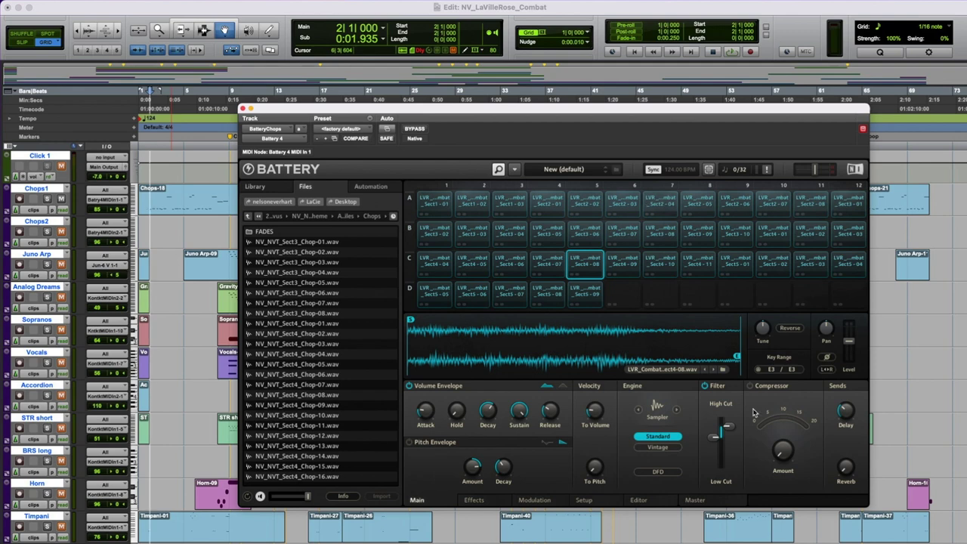
# Step: Examine the filter cutoffs and effect sends of the Sect4-08 chop cell in Battery 4, and close its window
pyautogui.moveTo(727, 481)
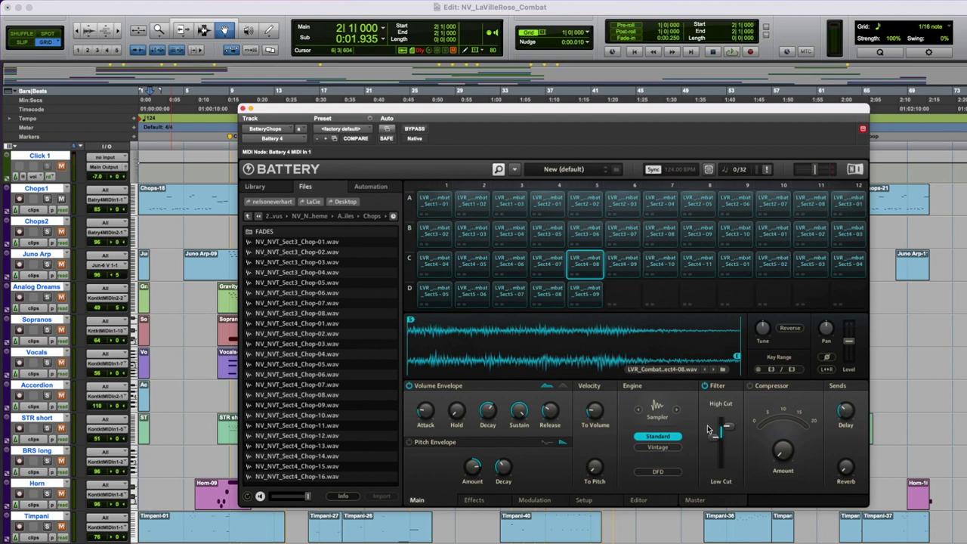
pyautogui.moveTo(715, 421)
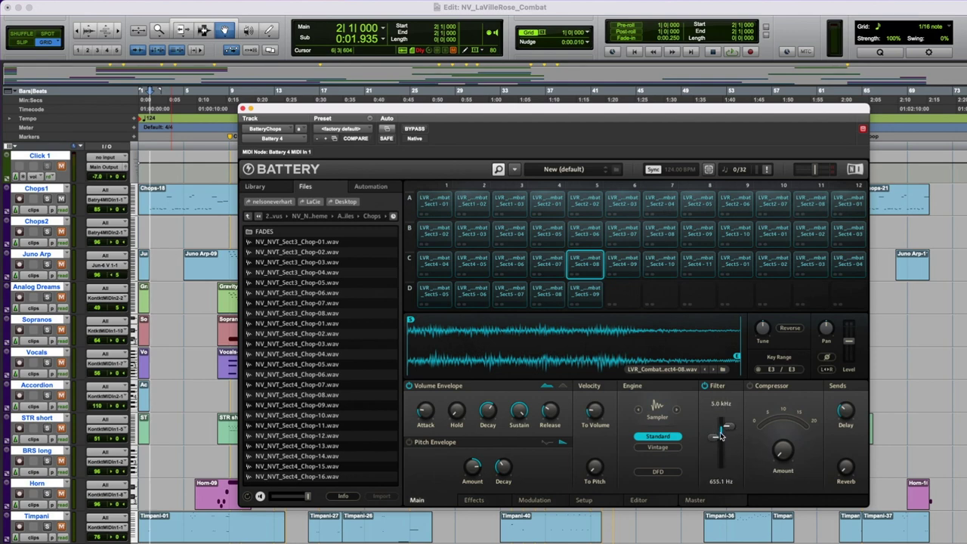
pyautogui.moveTo(855, 415)
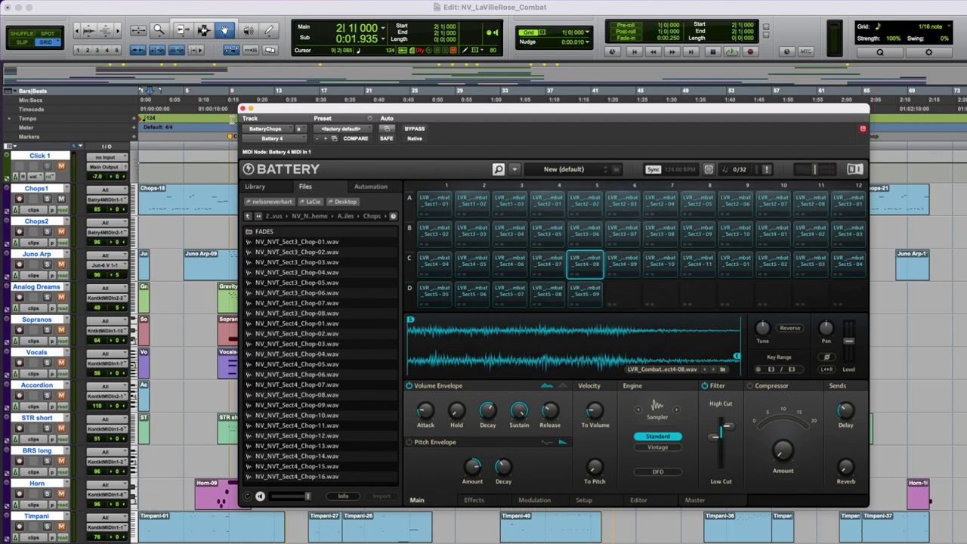
pyautogui.click(242, 110)
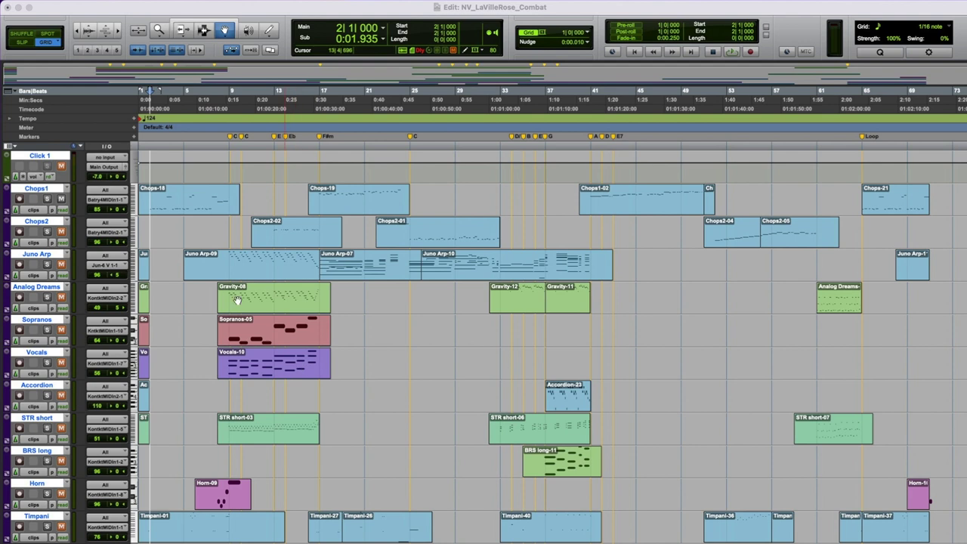
# Step: Play the Chops1 part from bar 2 for a few beats and stop
pyautogui.scroll(-1, 261, 301)
pyautogui.press('space')
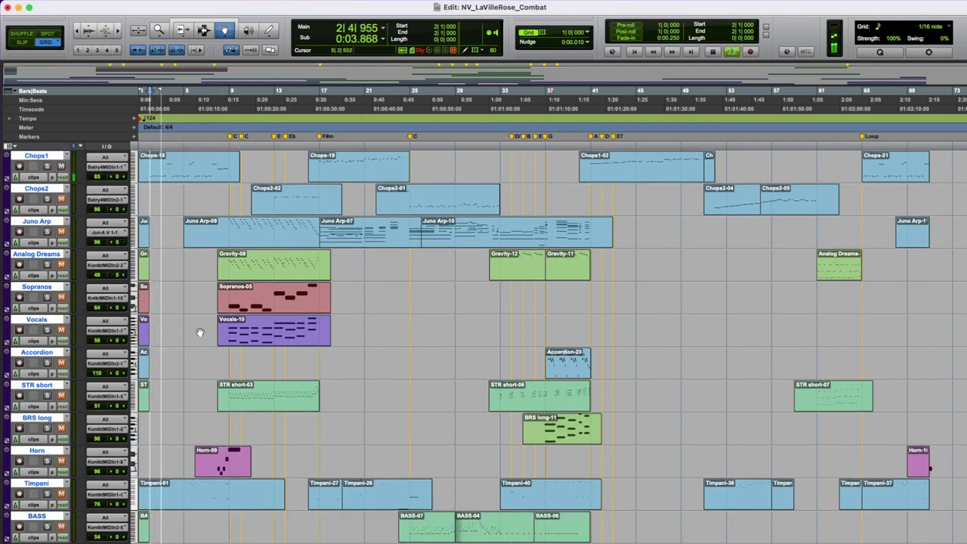
pyautogui.press('space')
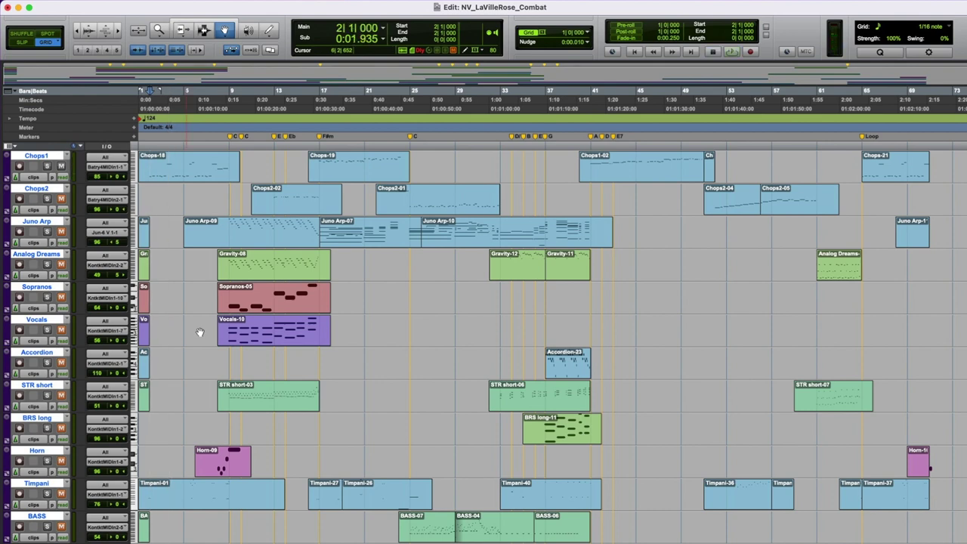
# Step: Play the 808Sub part together with the chops from bar 2 and stop
pyautogui.scroll(-5, 275, 350)
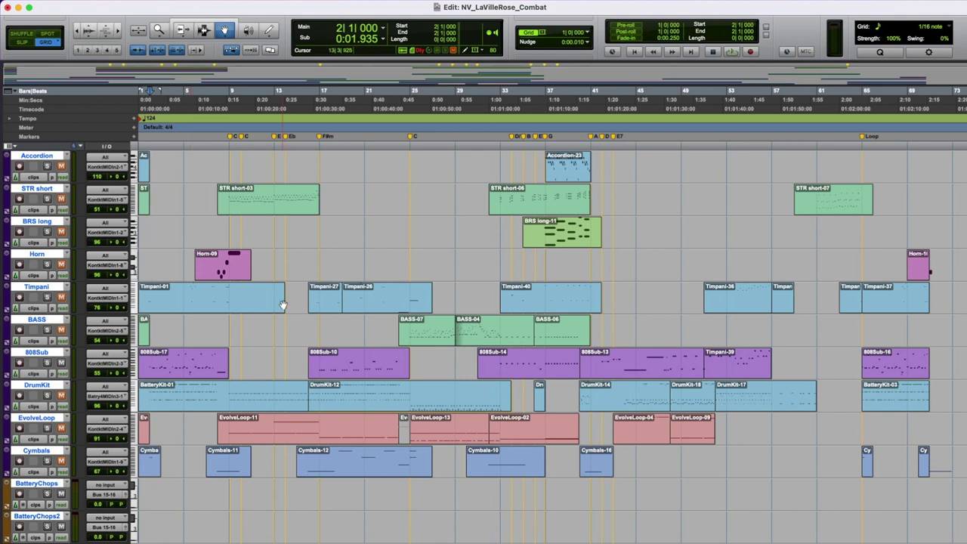
pyautogui.press('space')
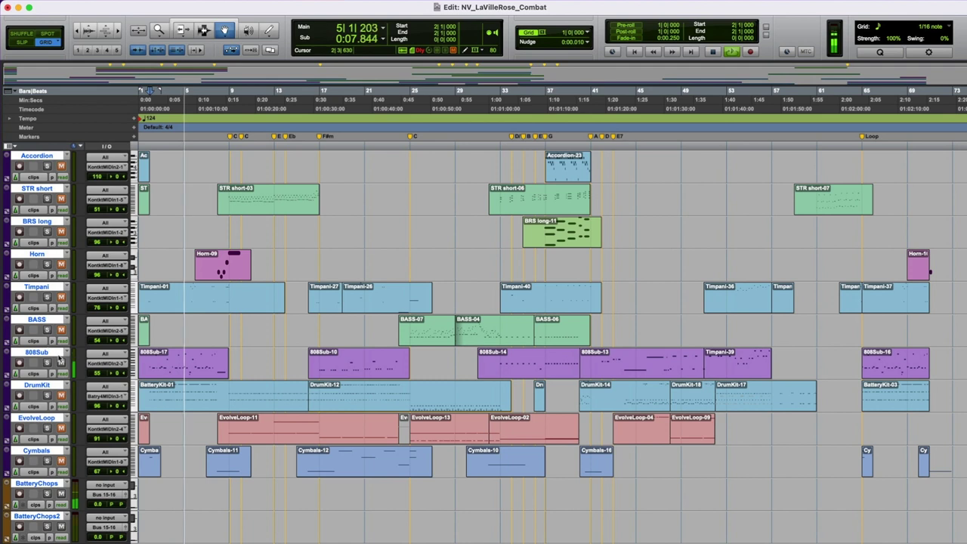
pyautogui.press('space')
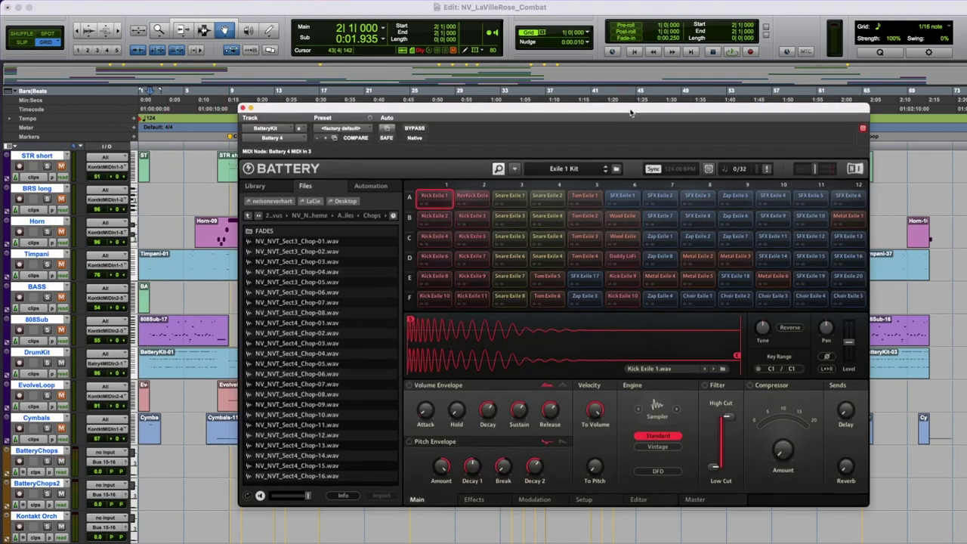
# Step: Examine the Exile 1 Kit in the BatteryKit track's Battery 4 and play the DrumKit part from bar 2
pyautogui.moveTo(630, 114); pyautogui.dragTo(599, 119)
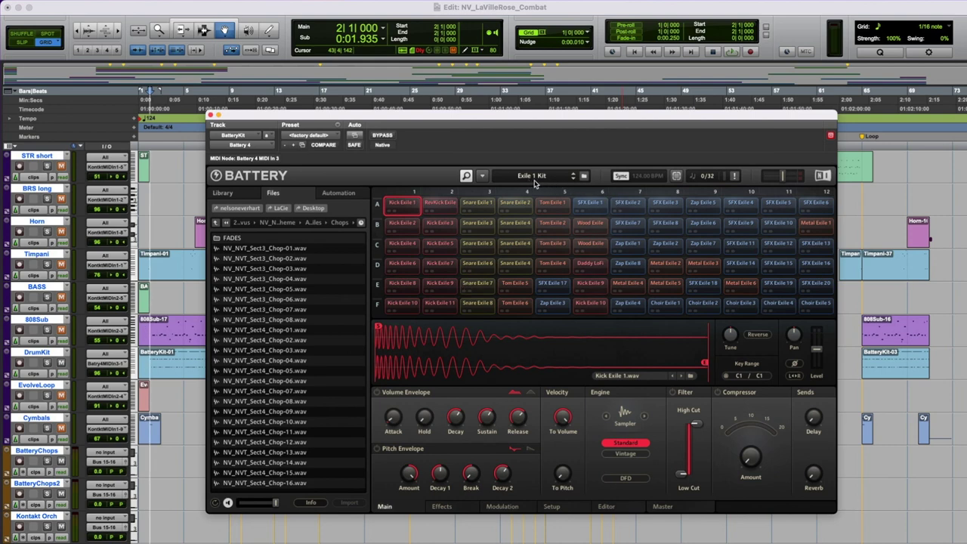
pyautogui.press('super+w')
pyautogui.press('space')
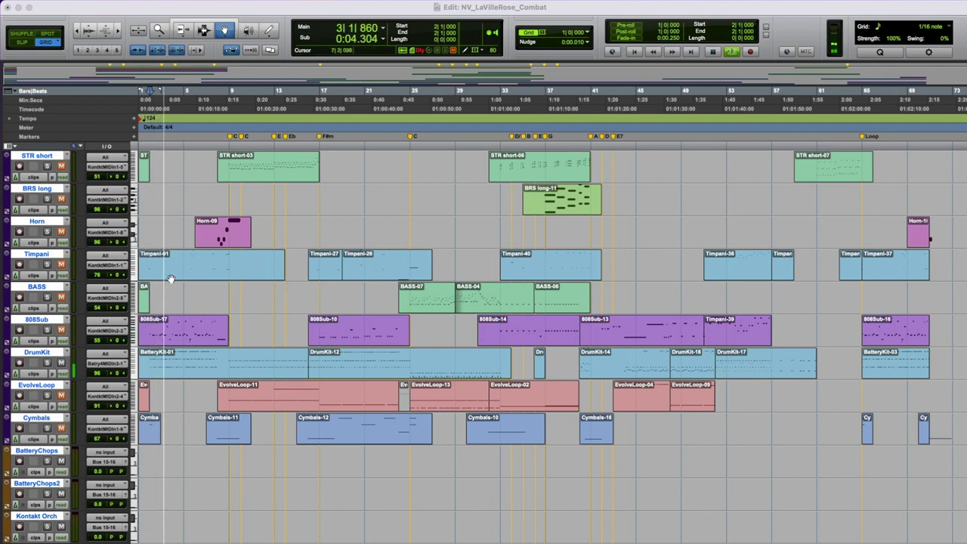
pyautogui.scroll(6, 231, 281)
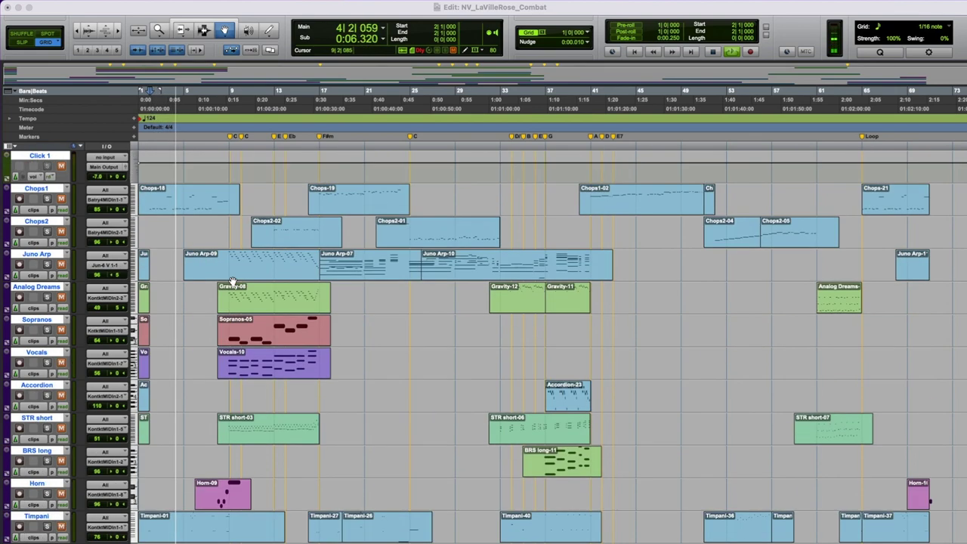
pyautogui.press('space')
# Step: Look over the tracks from Click 1 down to Cymbals and play the Juno Arp part from bar 8
pyautogui.scroll(-5, 65, 398)
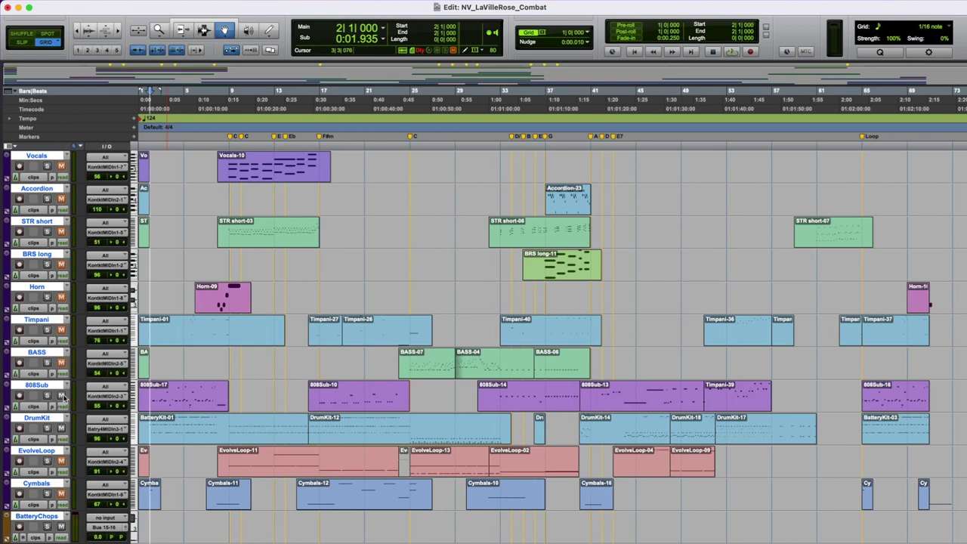
pyautogui.scroll(5, 361, 272)
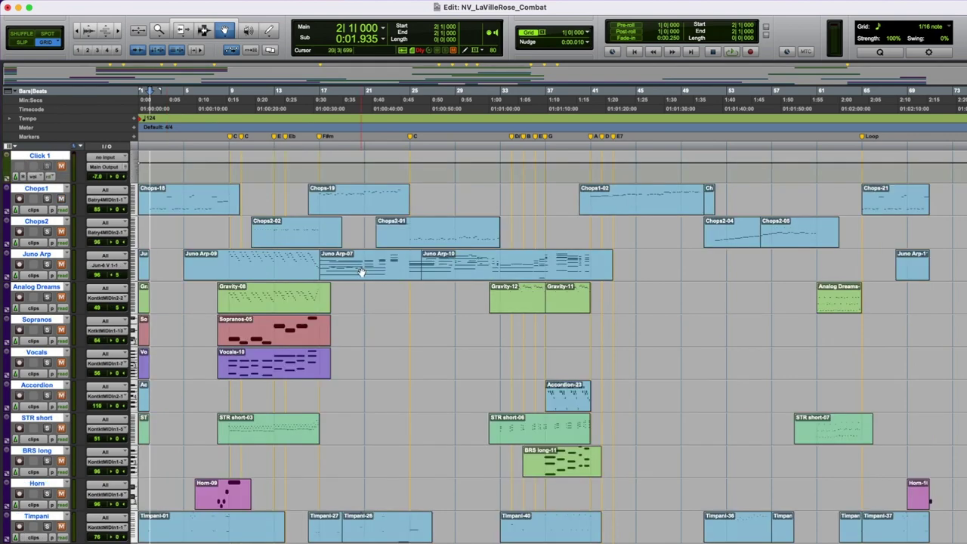
pyautogui.scroll(-5, 404, 322)
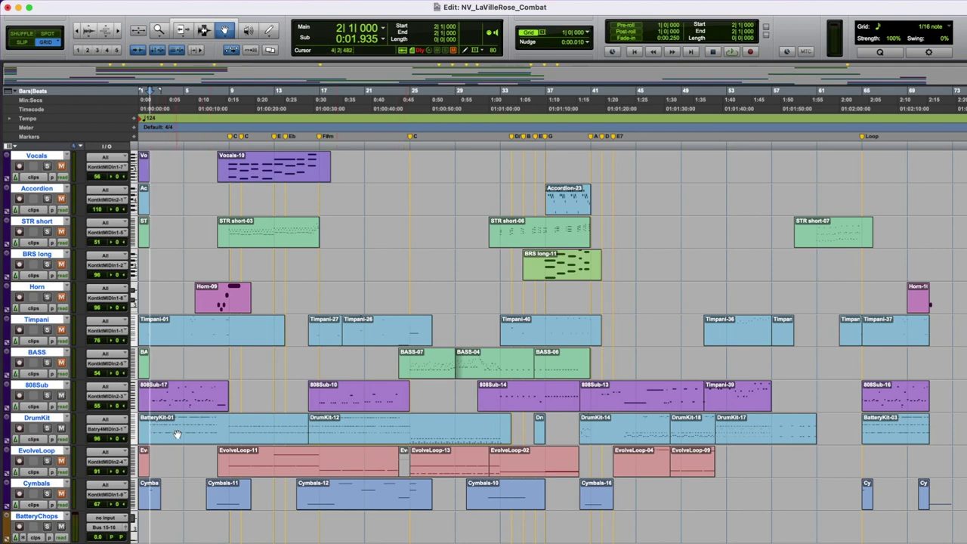
pyautogui.scroll(5, 373, 303)
pyautogui.scroll(-3, 374, 302)
pyautogui.scroll(3, 374, 302)
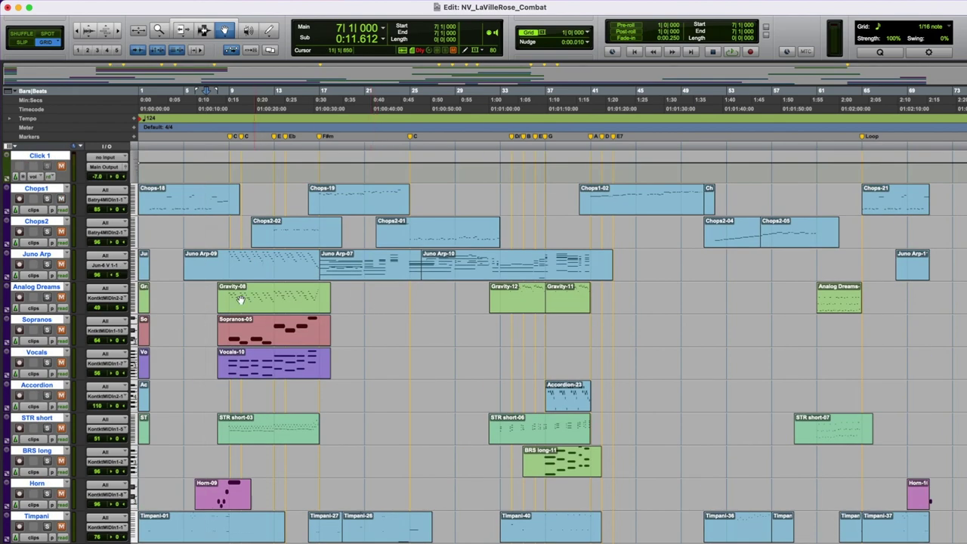
pyautogui.scroll(-1, 408, 422)
pyautogui.press('space')
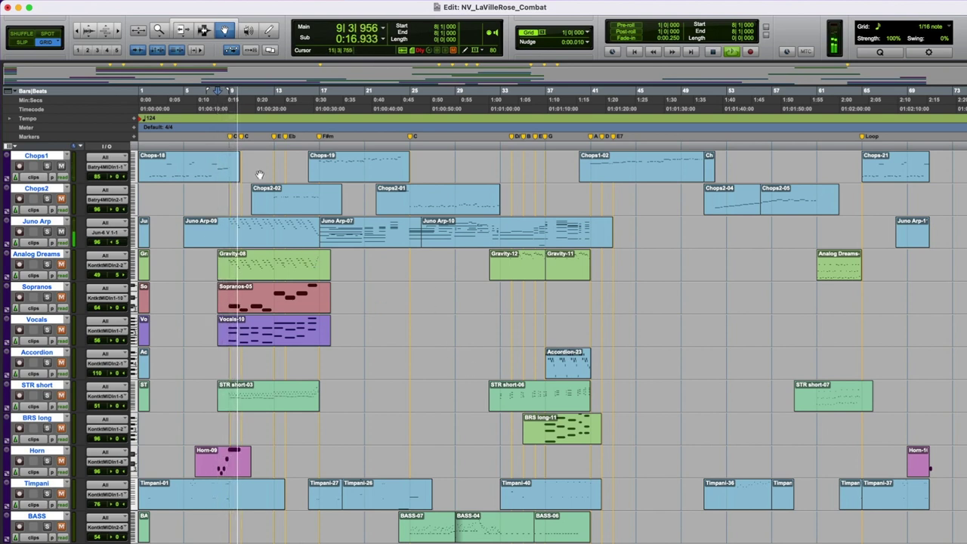
pyautogui.press('space')
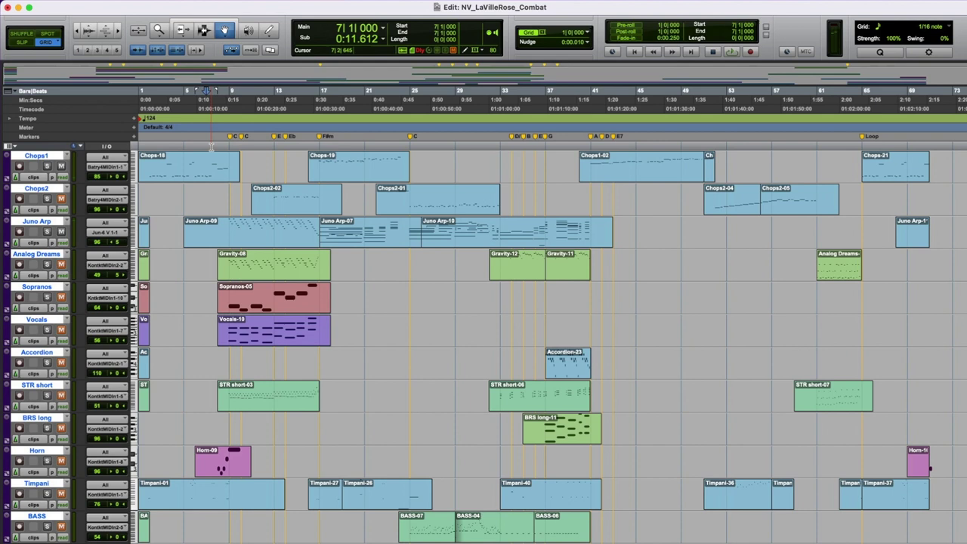
# Step: Play the arrangement from bar 8 with the Sopranos, Vocals and STR short parts sounding
pyautogui.click(228, 139)
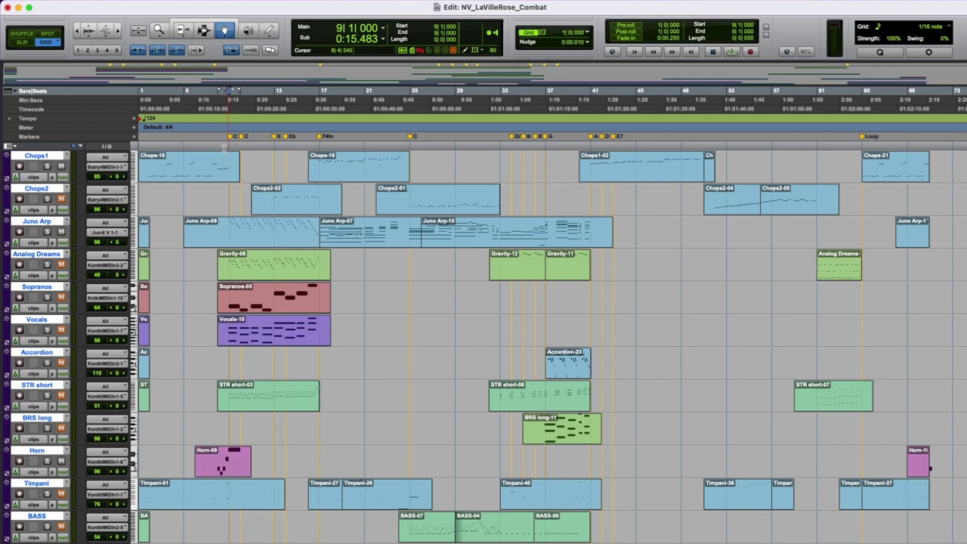
pyautogui.click(218, 145)
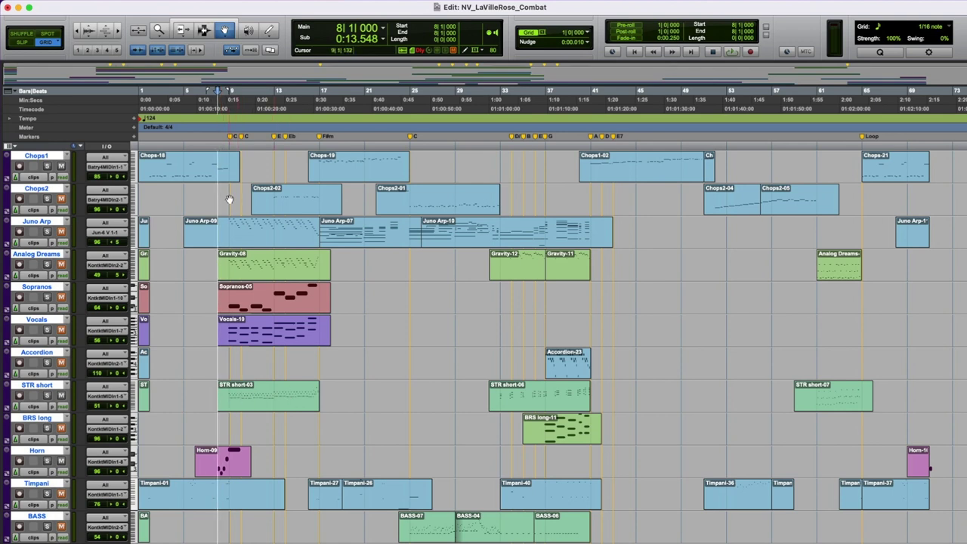
pyautogui.hscroll(3, 229, 199)
pyautogui.press('space')
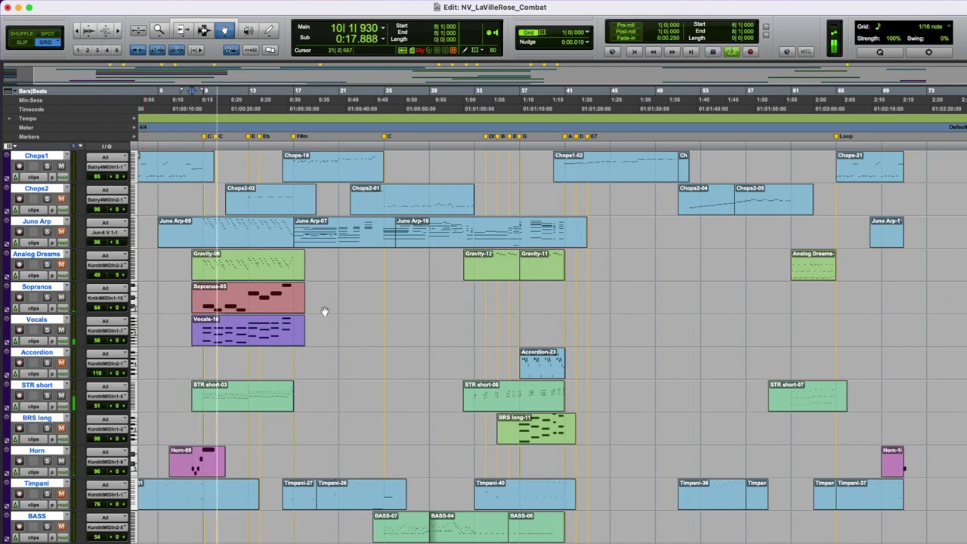
pyautogui.hscroll(3, 164, 273)
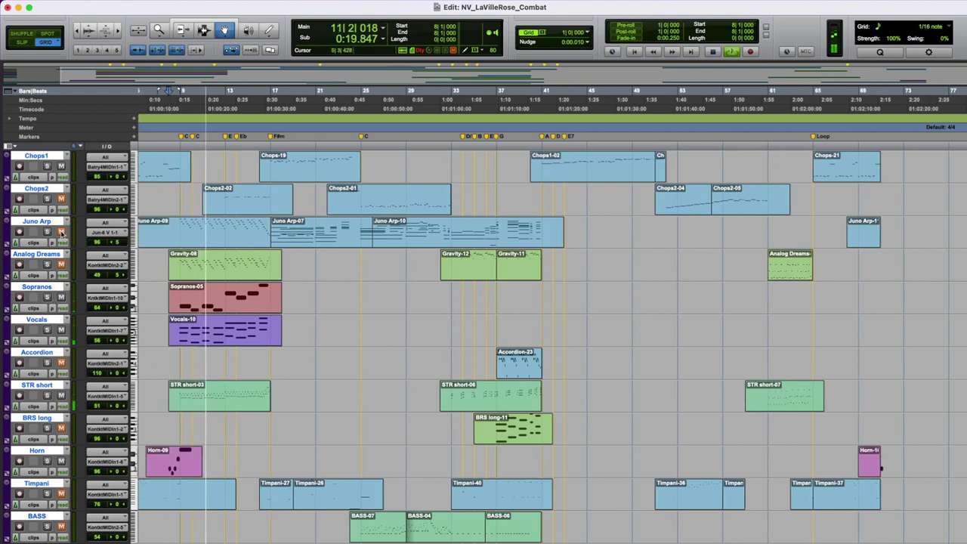
pyautogui.scroll(-2, 324, 378)
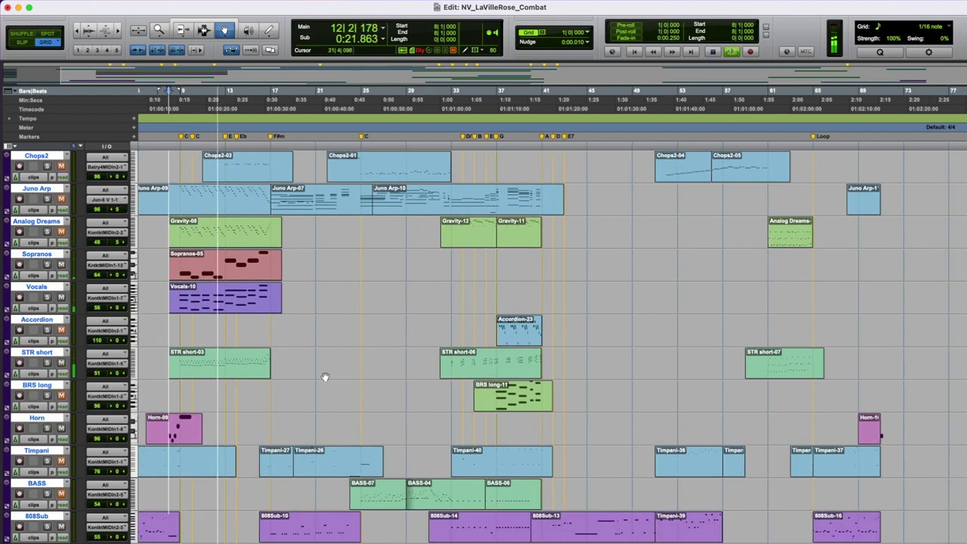
pyautogui.hscroll(-3, 324, 378)
pyautogui.scroll(4, 324, 378)
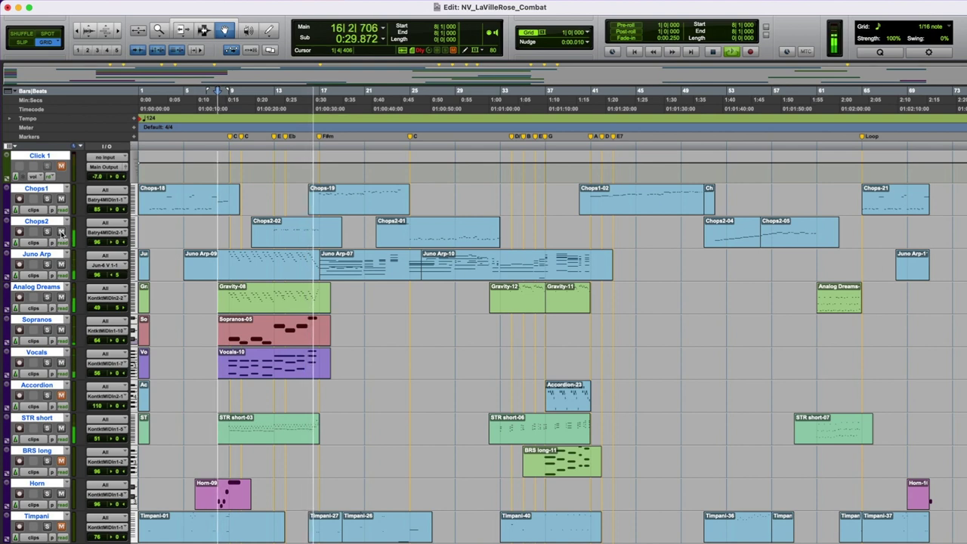
pyautogui.press('space')
# Step: Play from bar 17, muting and unmuting Chops1 to compare the section with and without it
pyautogui.press('space')
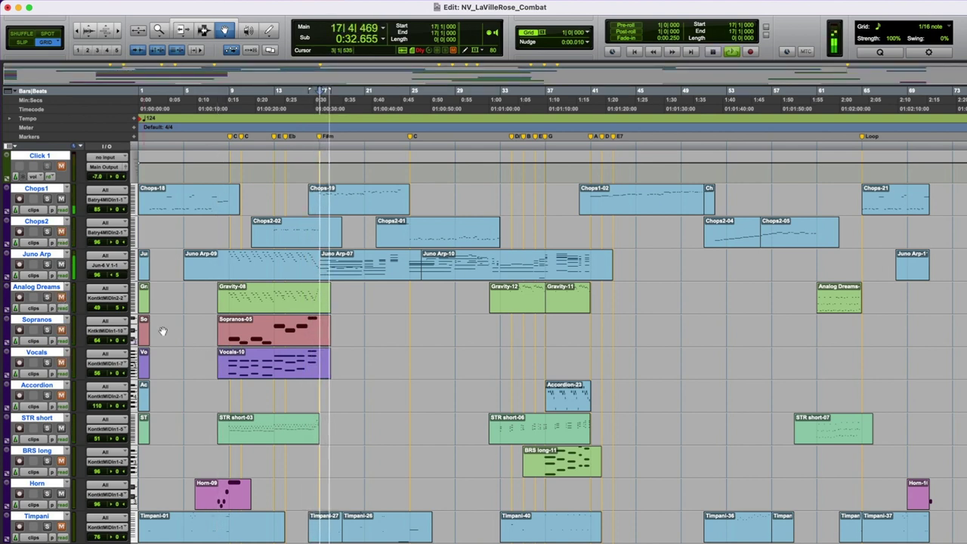
pyautogui.click(62, 200)
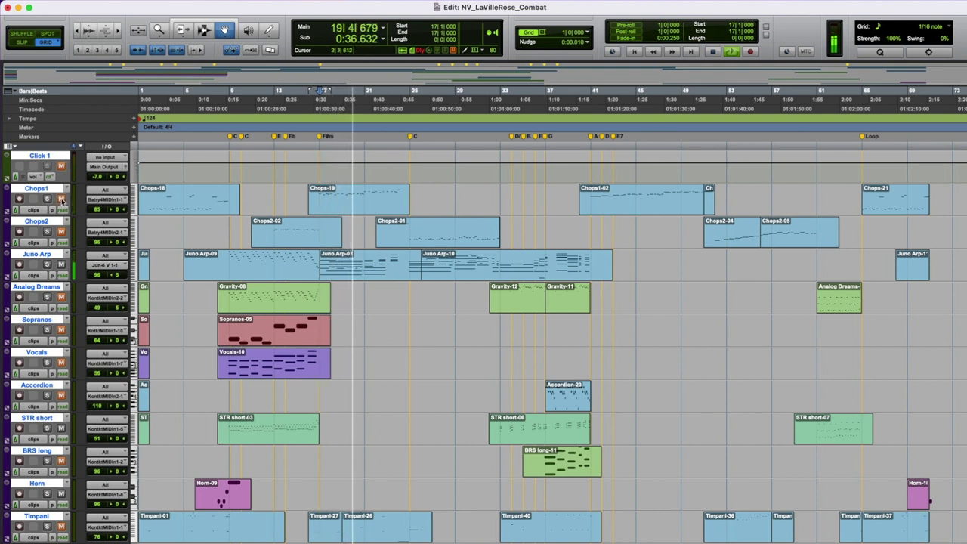
pyautogui.click(62, 200)
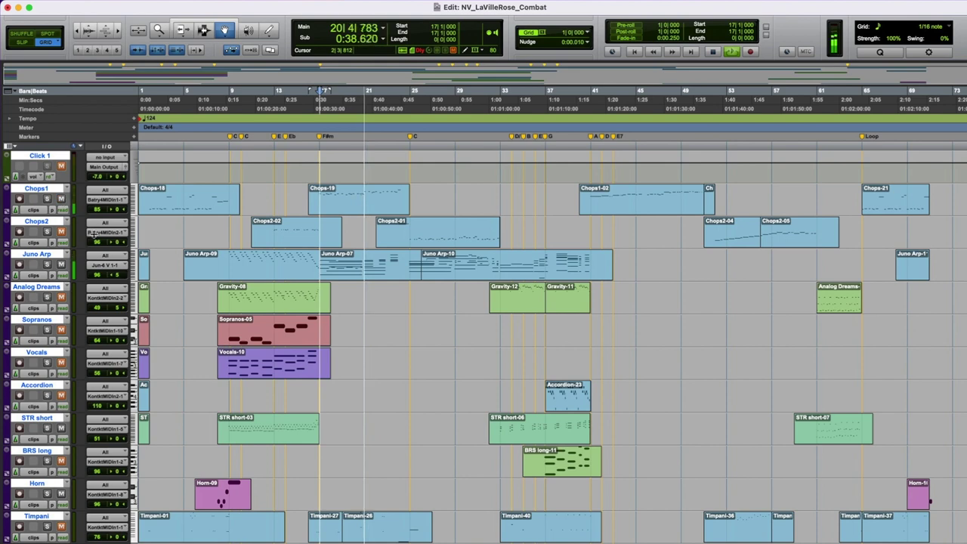
pyautogui.scroll(-2, 643, 369)
pyautogui.scroll(-4, 642, 370)
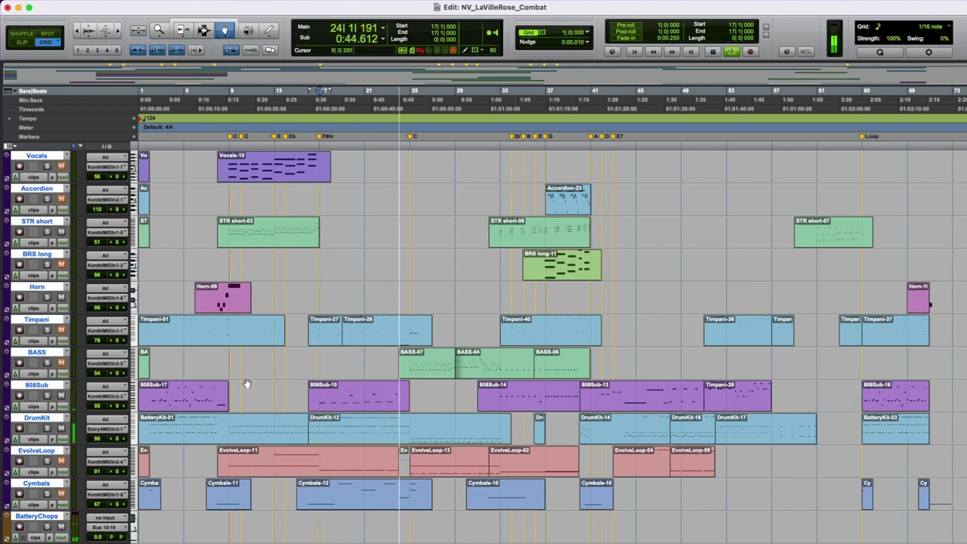
pyautogui.press('space')
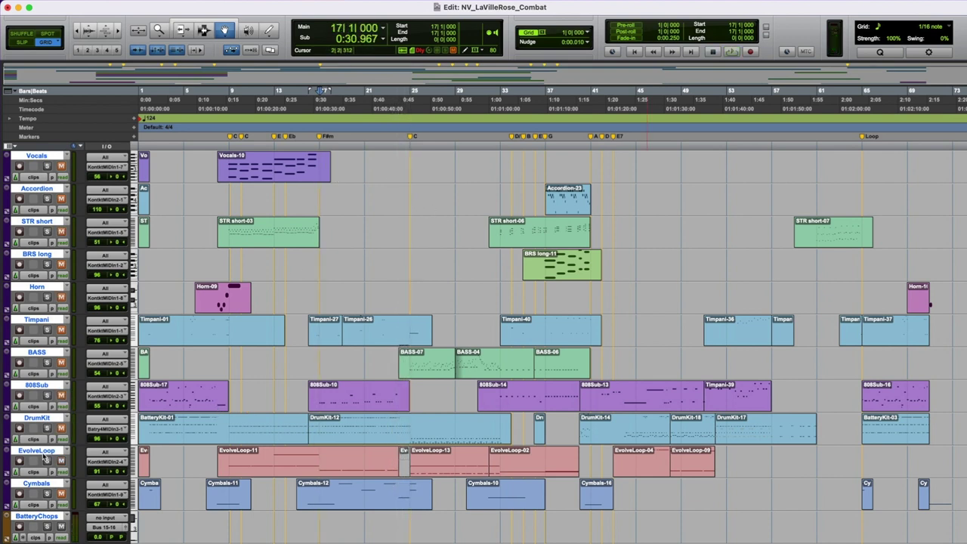
# Step: Play the EvolveLoop part from bar 9 across the EvolveLoop-11 clip
pyautogui.click(38, 451)
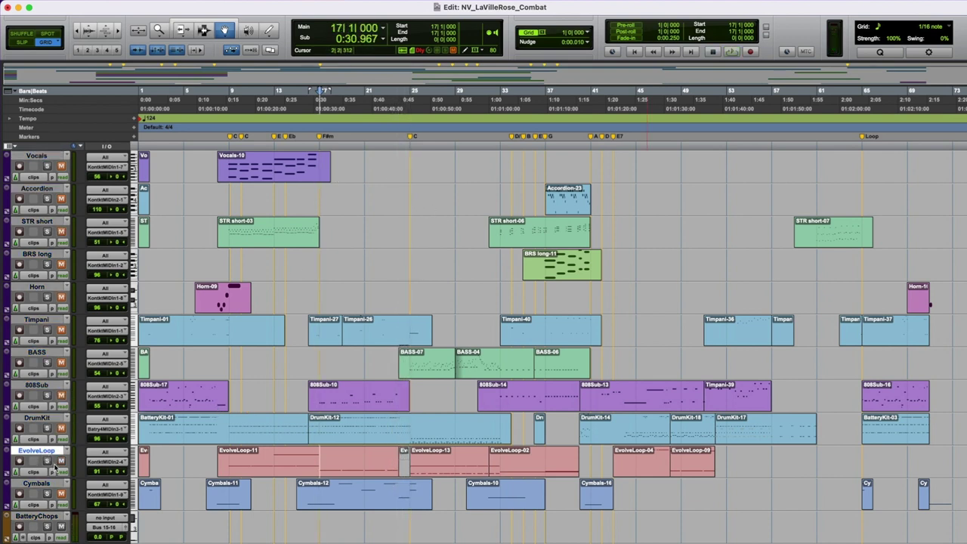
pyautogui.click(229, 147)
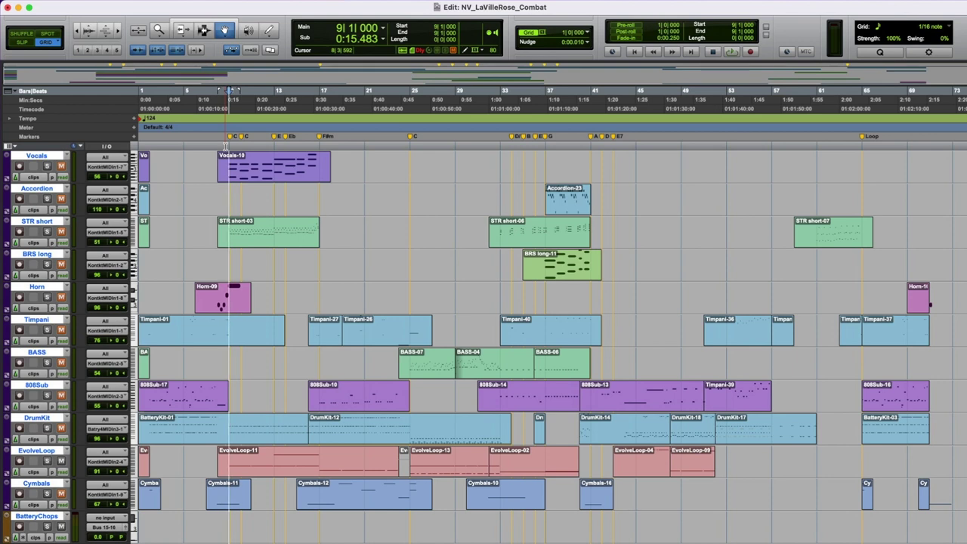
pyautogui.press('space')
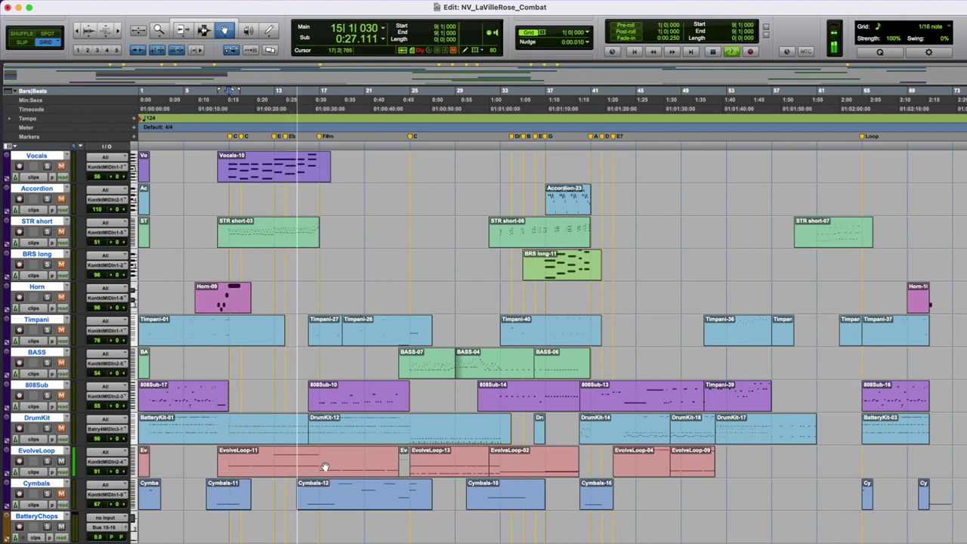
pyautogui.press('space')
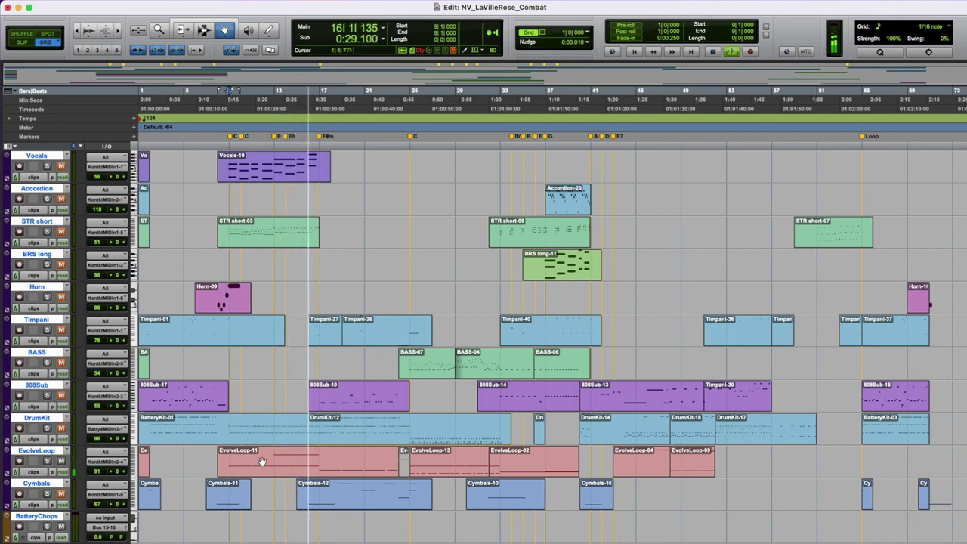
# Step: Select the EvolveLoop-11 clip and play a short passage from bar 11
pyautogui.click(260, 456)
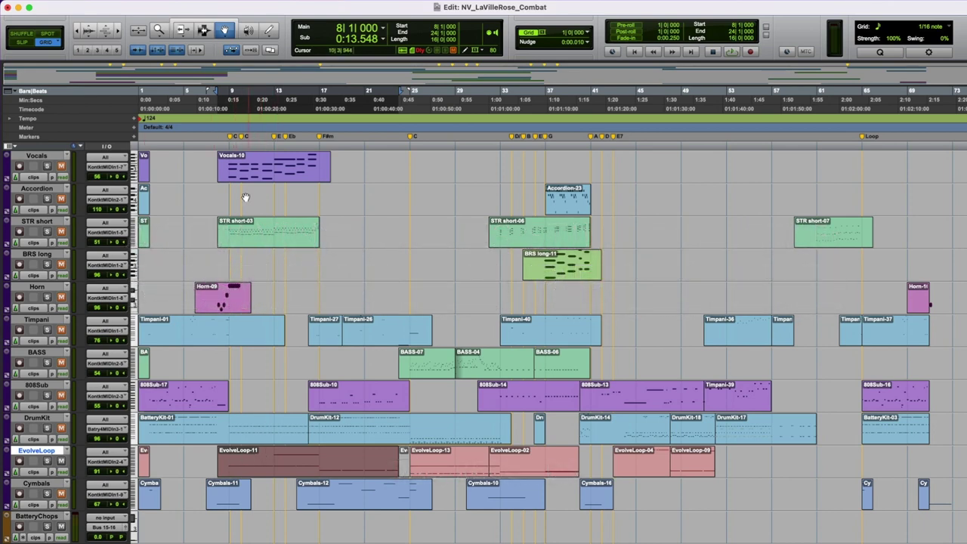
pyautogui.click(260, 138)
pyautogui.press('space')
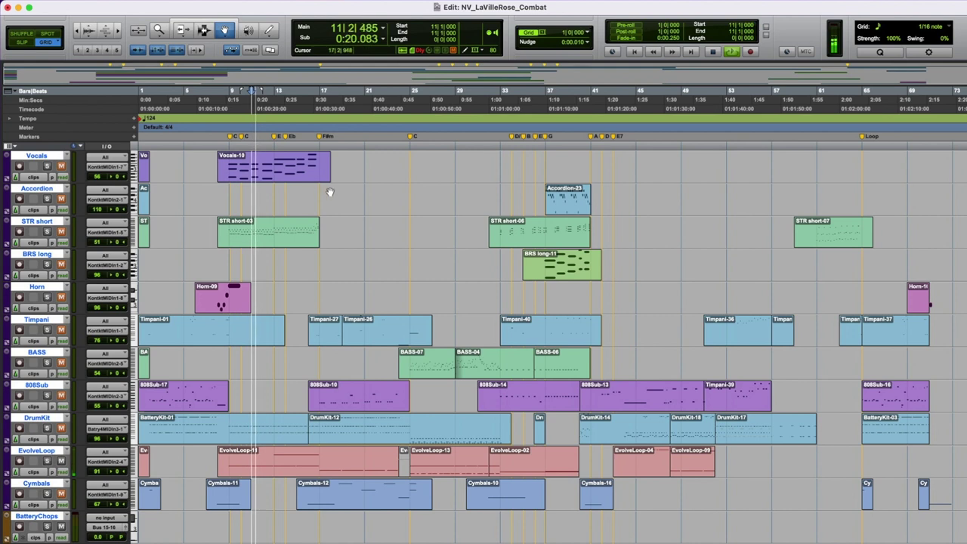
pyautogui.press('space')
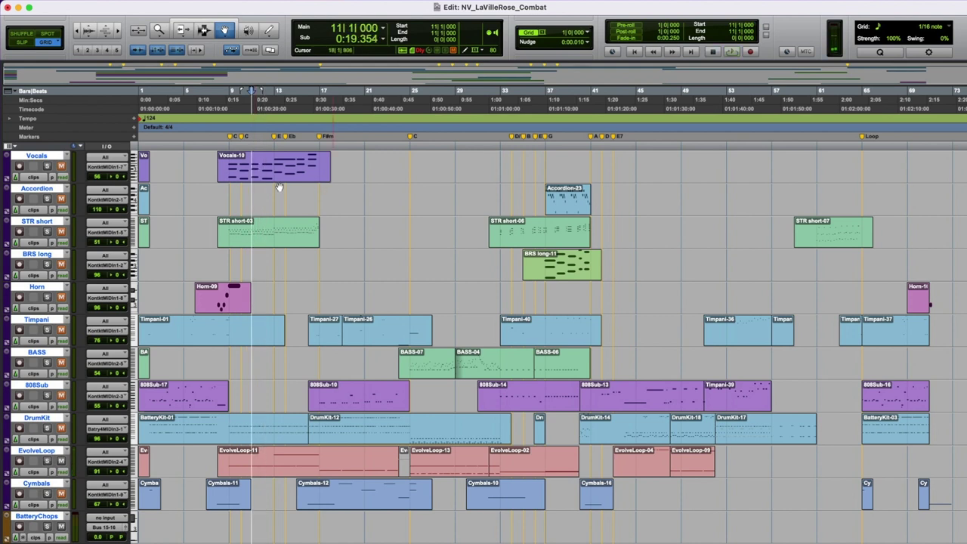
# Step: Record-enable EvolveLoop, examine the LPS 02 Scorefare Menu 2 instrument's expanded controls in Kontakt, and collapse it
pyautogui.click(20, 461)
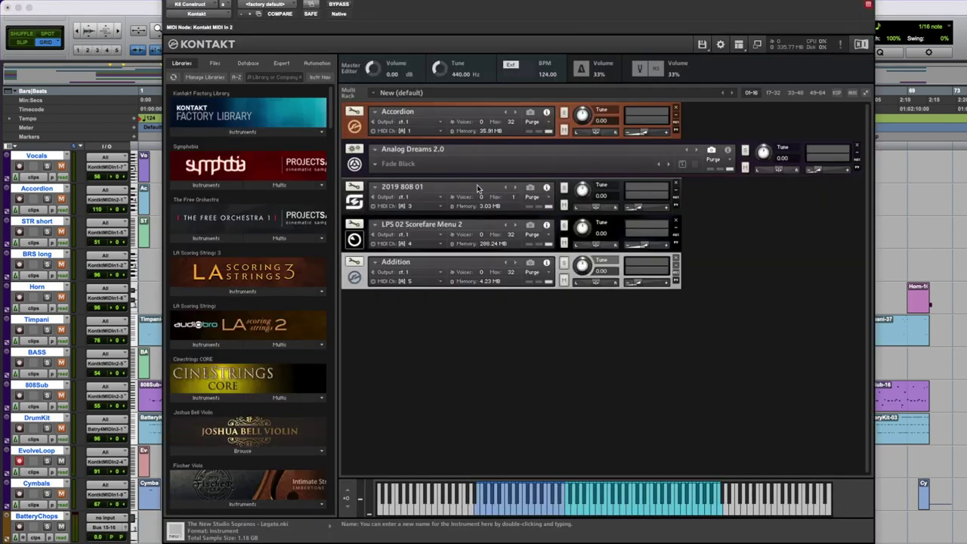
pyautogui.click(354, 240)
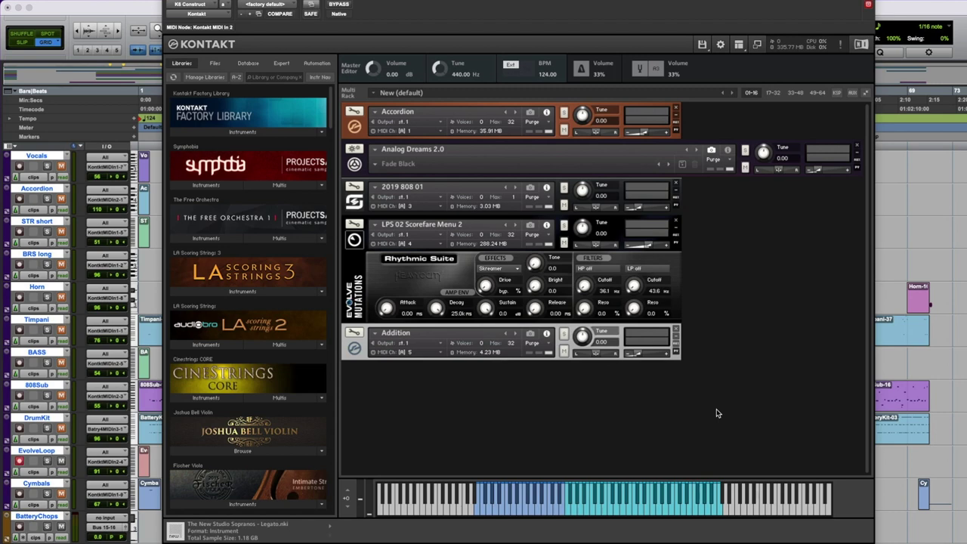
pyautogui.click(352, 240)
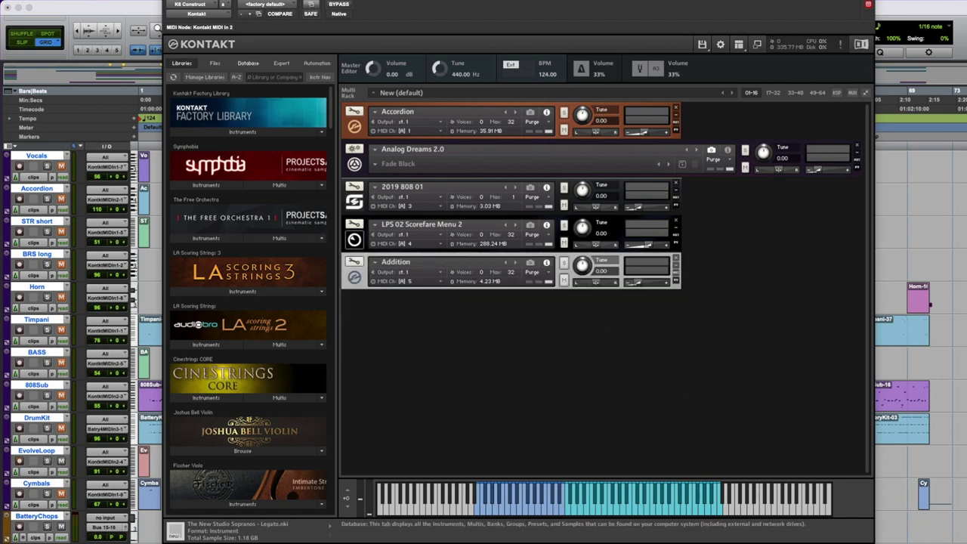
# Step: Close the Kontakt window, play the section from bar 9 and select the BatteryKit-01 clip on DrumKit
pyautogui.press('super+w')
pyautogui.click(243, 380)
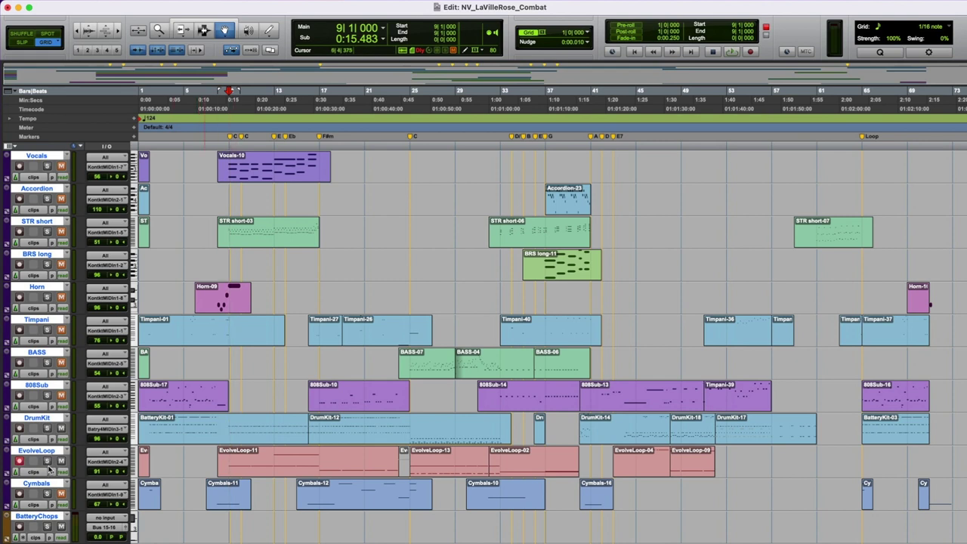
pyautogui.press('space')
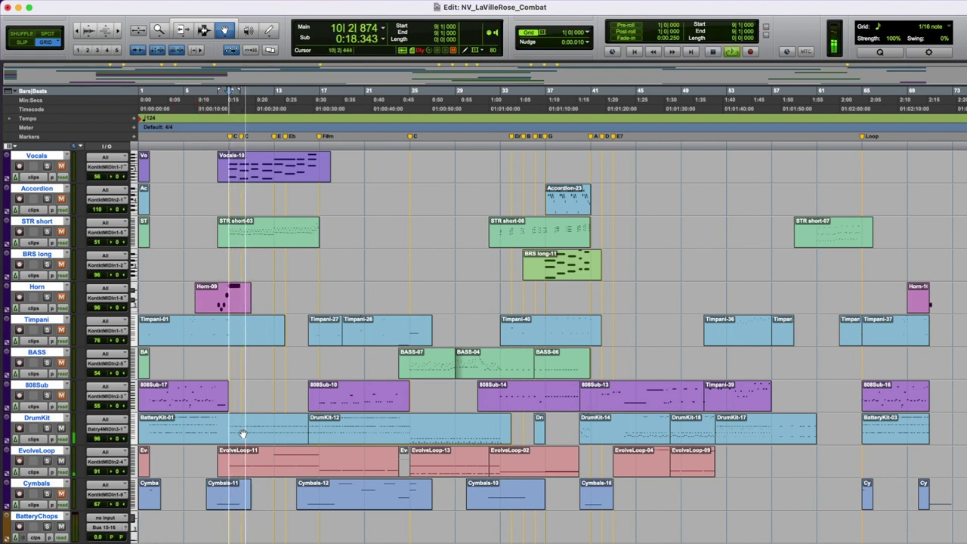
pyautogui.click(240, 432)
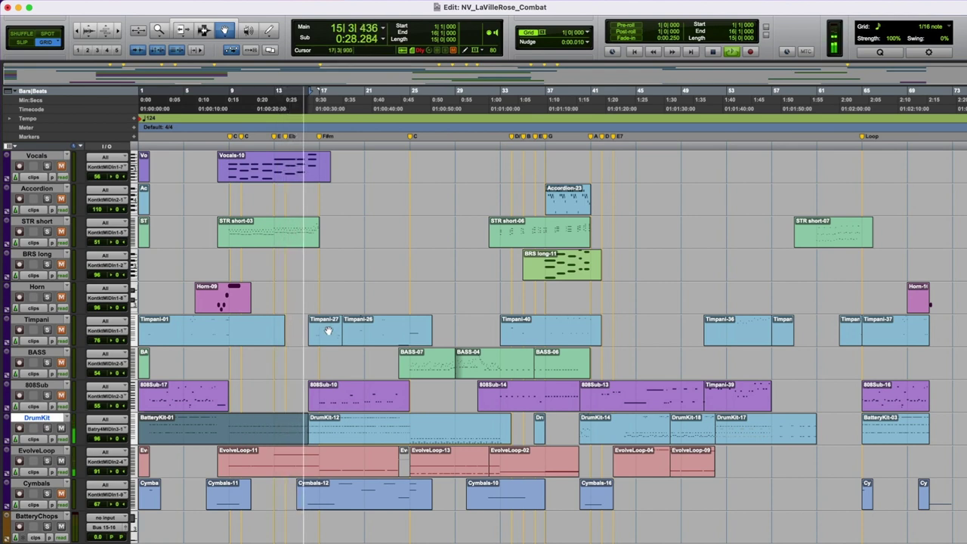
pyautogui.scroll(5, 353, 287)
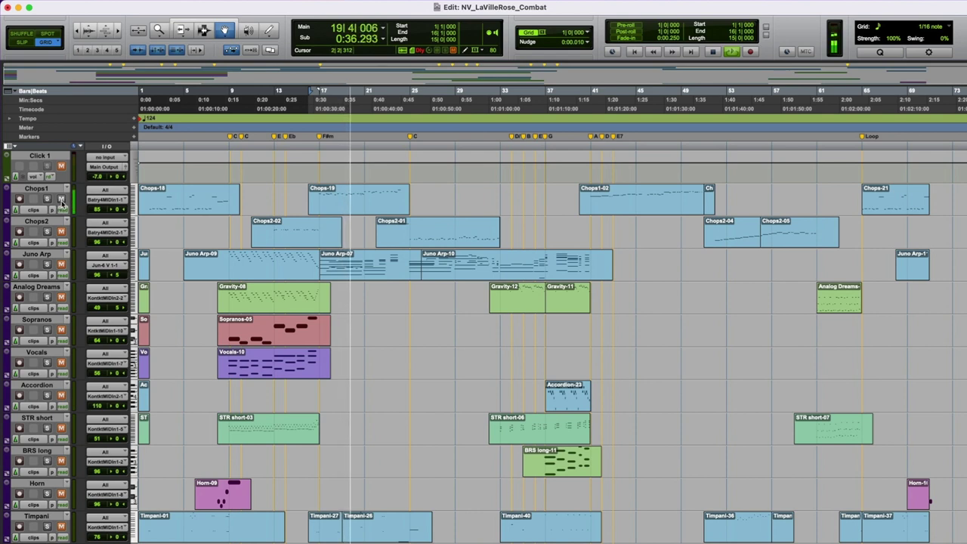
pyautogui.press('space')
# Step: Select the Chops-19 clip on Chops1 and play the arrangement from bar 23, viewing the active tracks
pyautogui.click(328, 210)
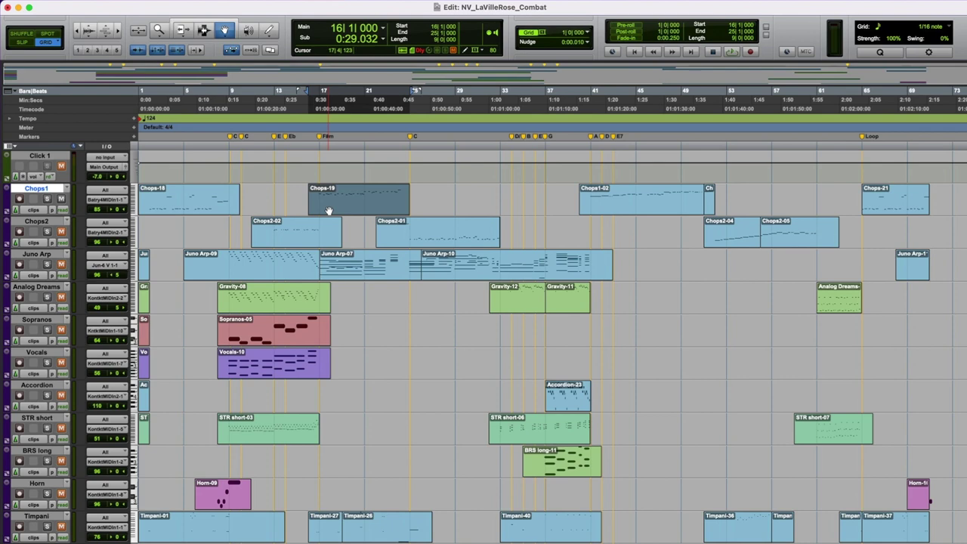
pyautogui.click(403, 177)
pyautogui.scroll(-9, 454, 227)
pyautogui.press('space')
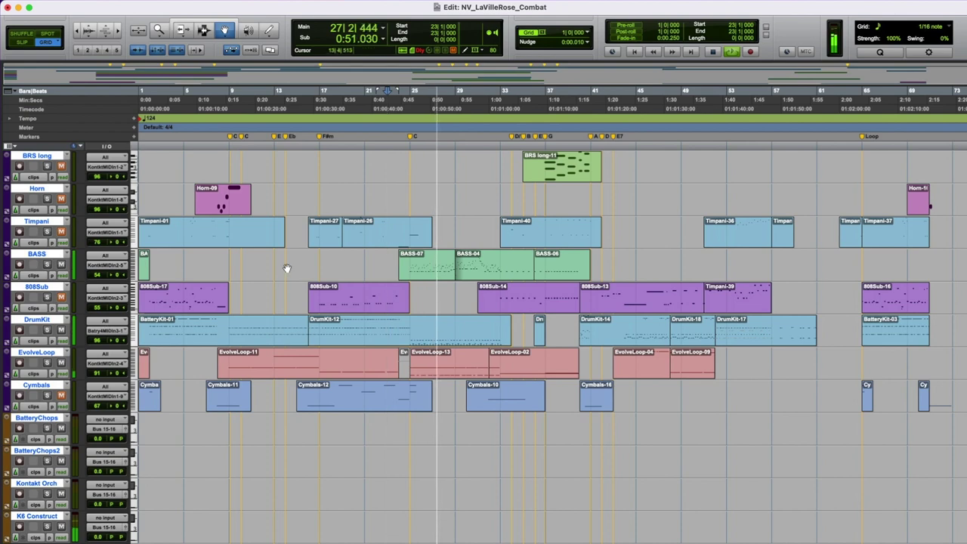
pyautogui.scroll(8, 525, 261)
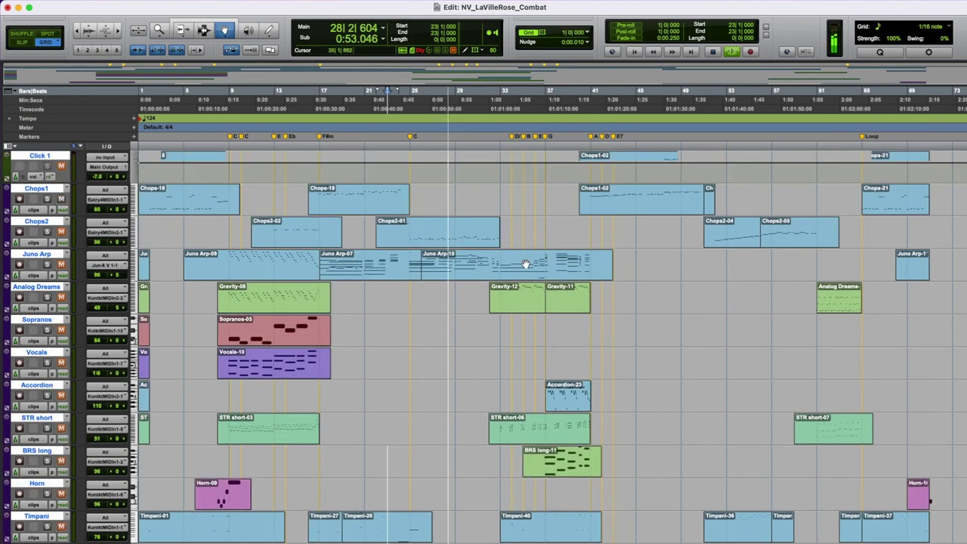
pyautogui.scroll(-7, 568, 270)
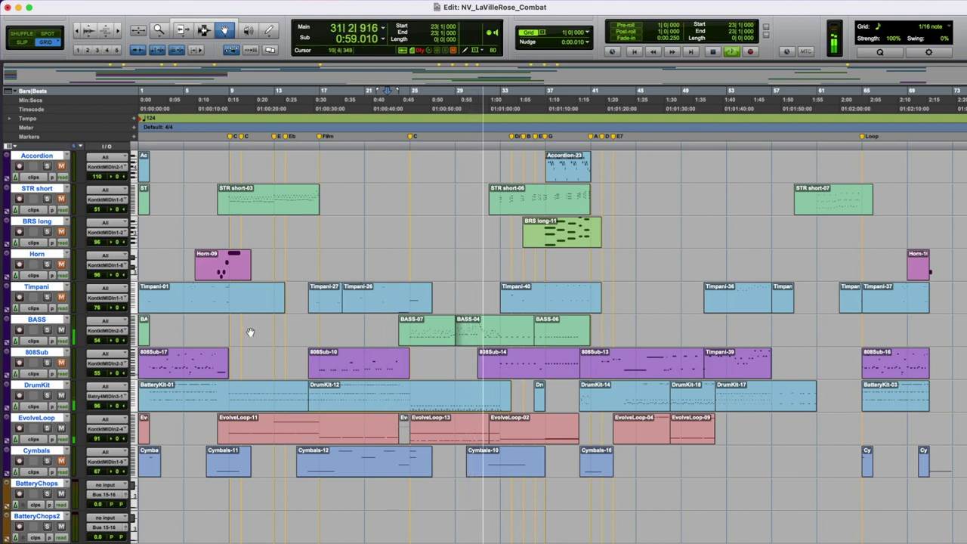
# Step: Open the BASS-04 clip in the MIDI Editor, stop playback and examine the bass notes from bar 25 to bar 30
pyautogui.doubleClick(463, 335)
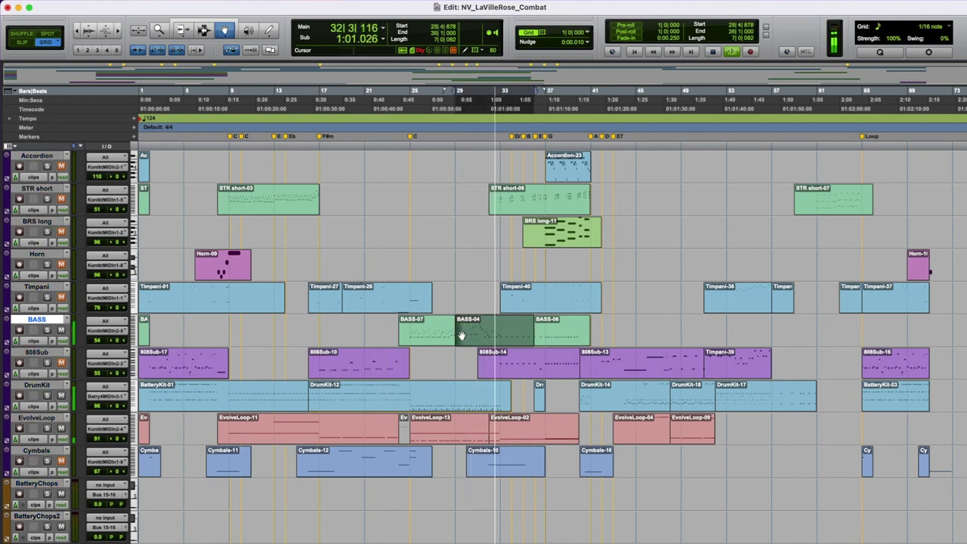
pyautogui.press('space')
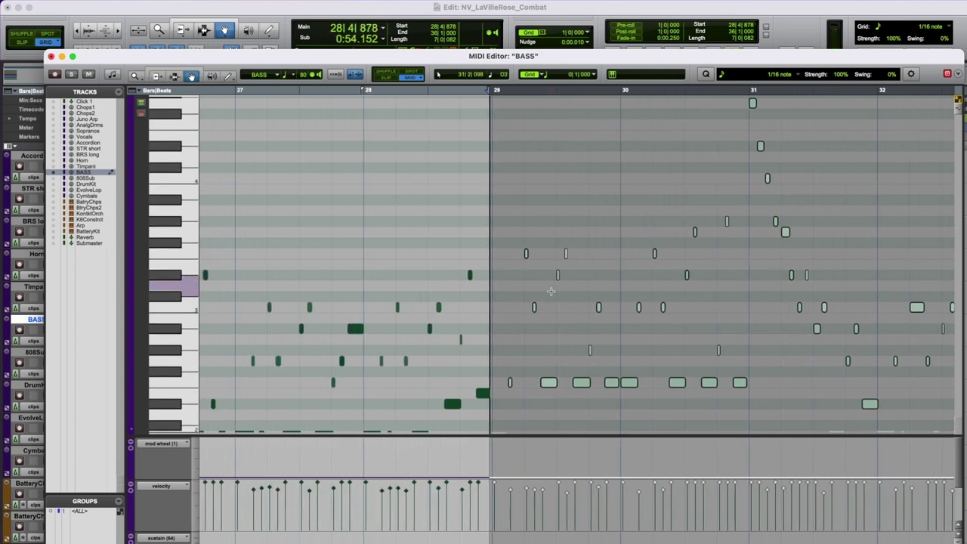
pyautogui.hscroll(-3, 549, 291)
pyautogui.scroll(-5, 549, 290)
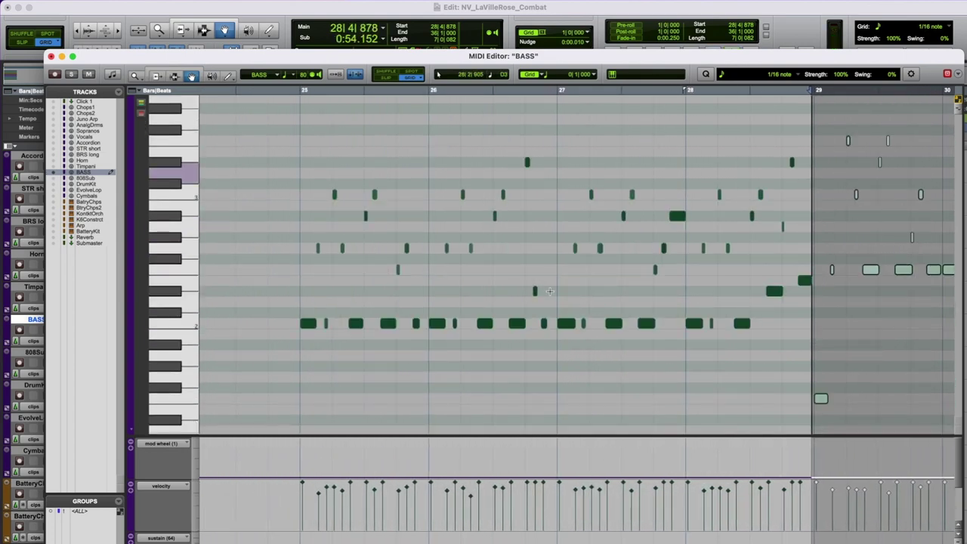
pyautogui.scroll(4, 549, 291)
pyautogui.hscroll(3, 549, 291)
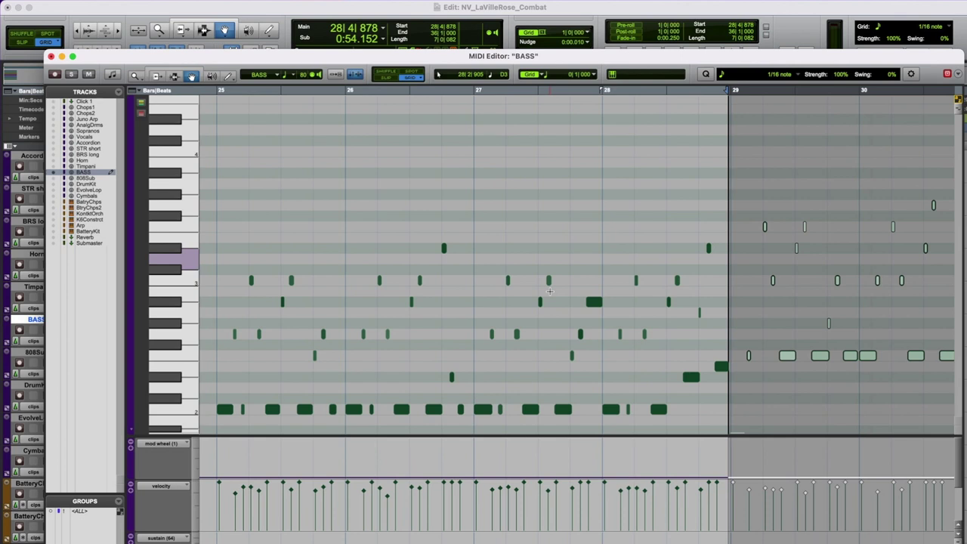
# Step: Play a short passage of the arrangement from bar 25
pyautogui.press('Return')
pyautogui.press('space')
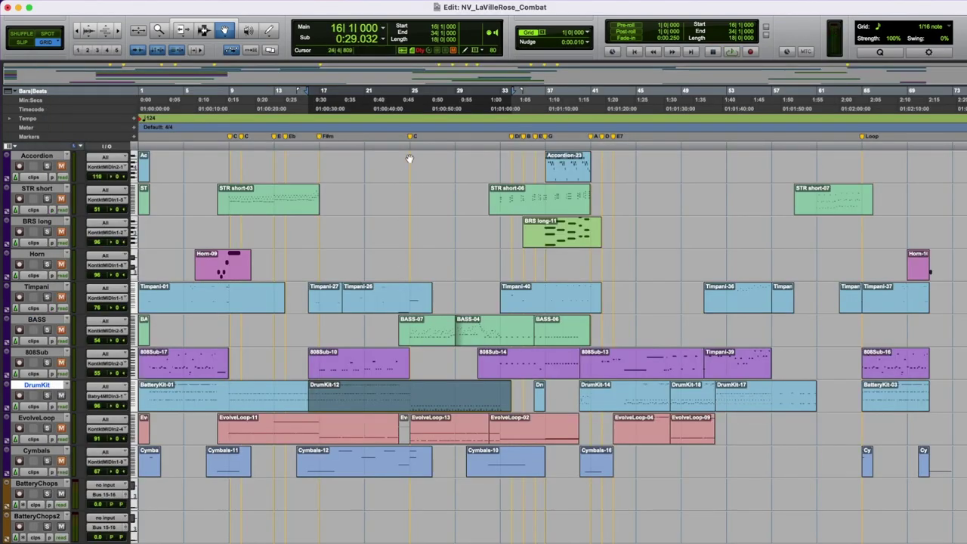
pyautogui.click(411, 147)
pyautogui.press('space')
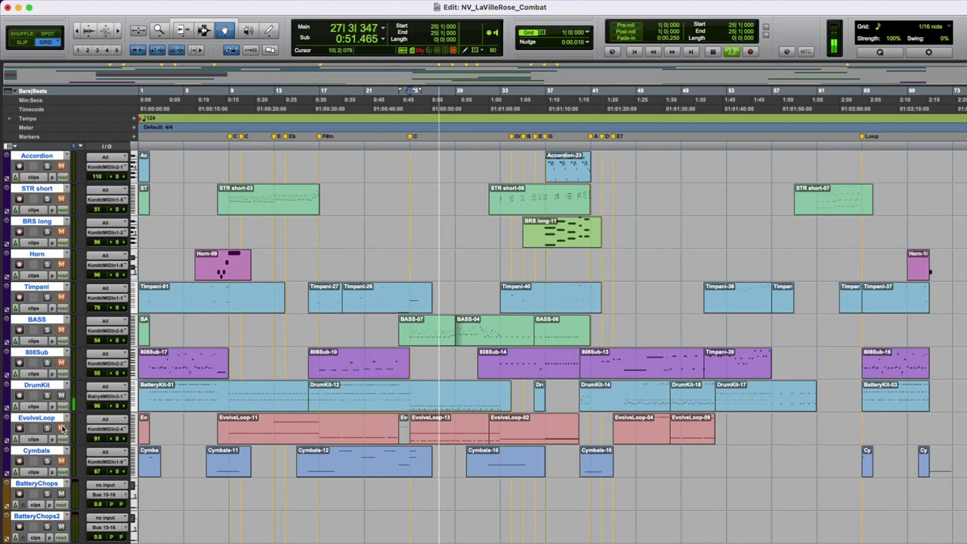
pyautogui.press('space')
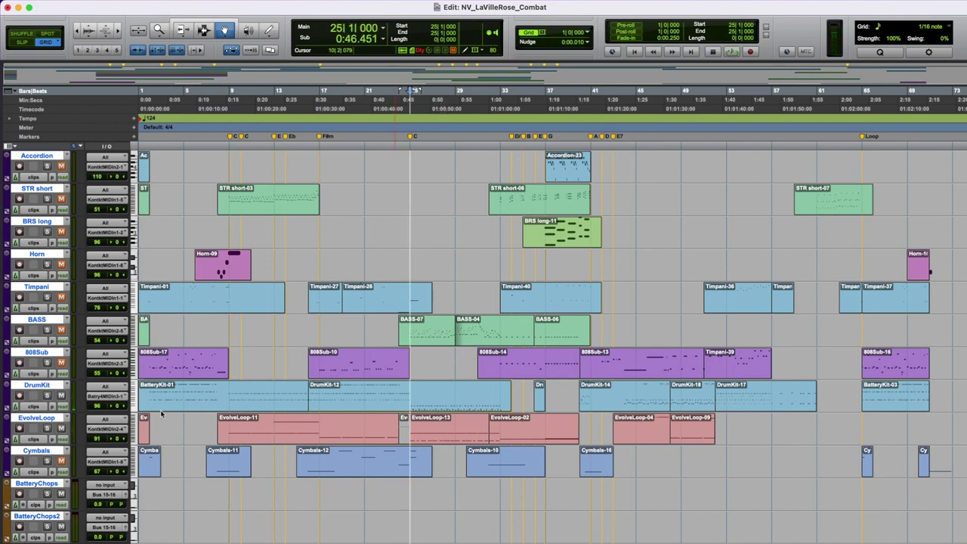
# Step: Select the EvolveLoop-13 clip, play it from bar 25 and open it to view its notes
pyautogui.click(434, 429)
pyautogui.press('space')
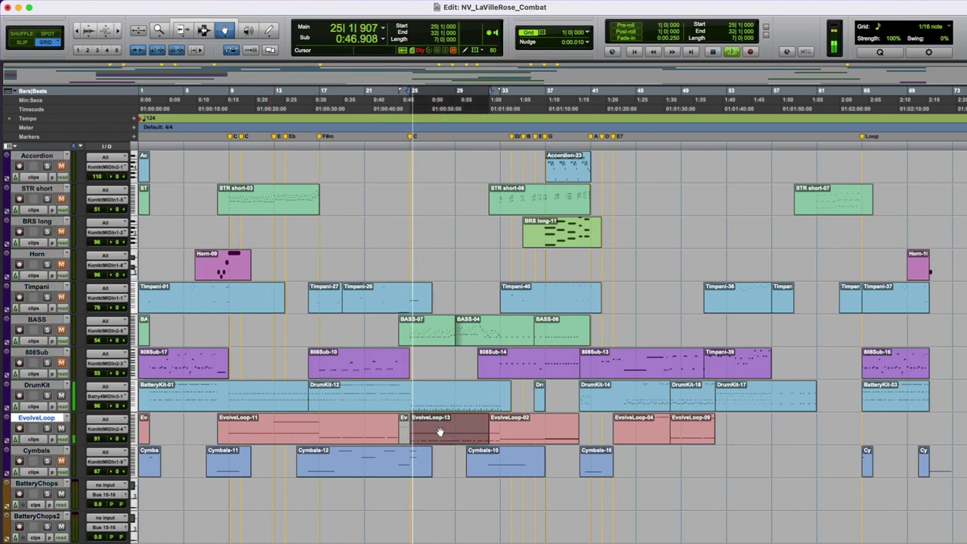
pyautogui.doubleClick(438, 430)
pyautogui.scroll(-5, 576, 343)
pyautogui.scroll(5, 577, 343)
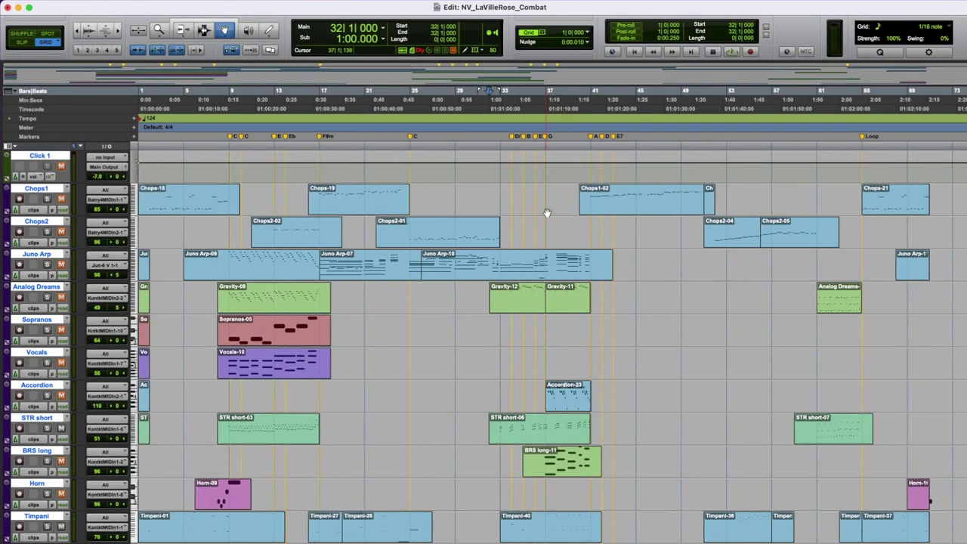
# Step: Select the Chops1-02 and Chops2-01 clips in turn, and play the section from bar 33
pyautogui.click(494, 238)
pyautogui.click(634, 195)
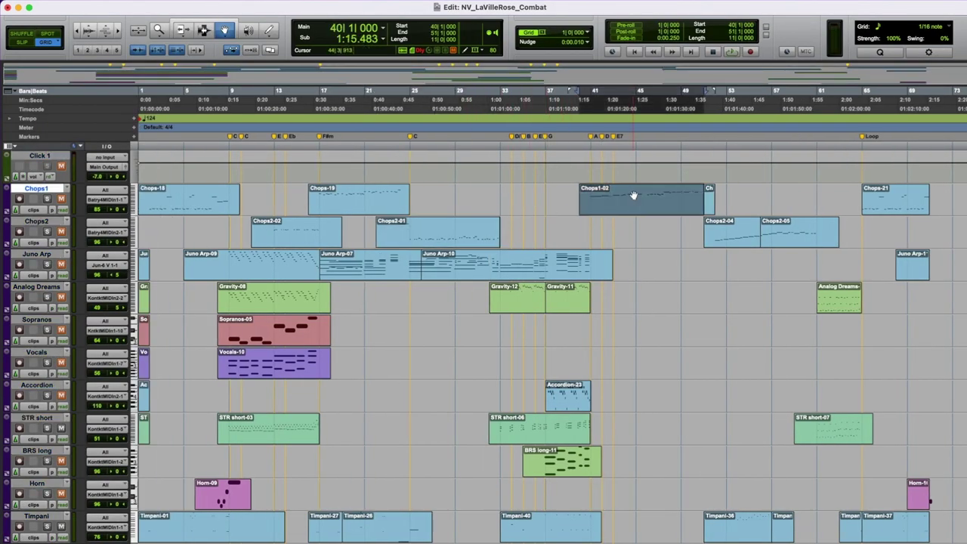
pyautogui.click(484, 235)
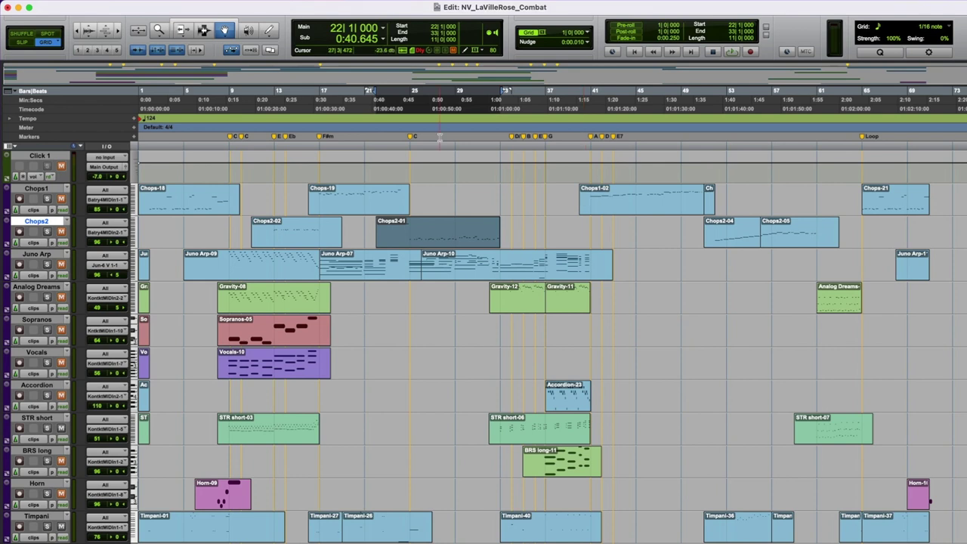
pyautogui.click(495, 150)
pyautogui.press('space')
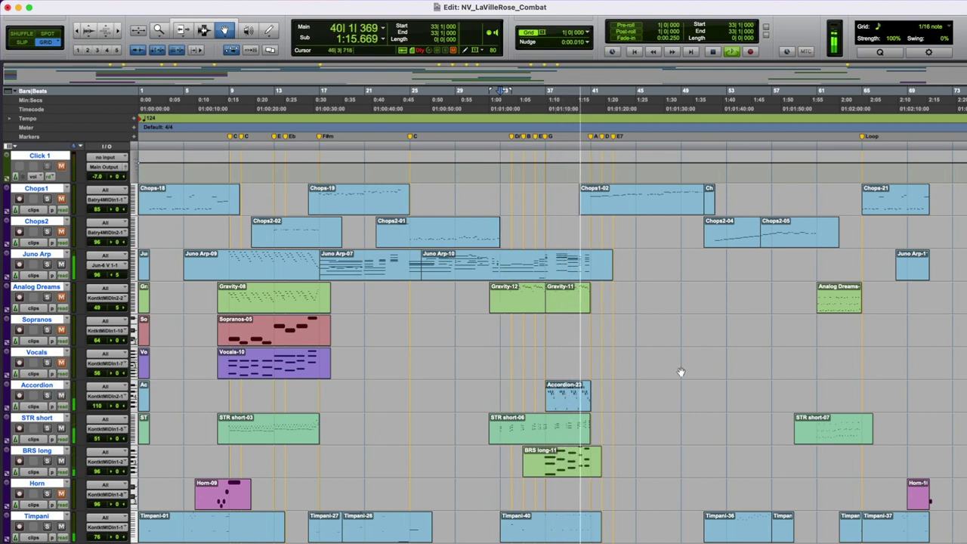
pyautogui.press('space')
# Step: Select the Accordion-23 clip and play the section from bar 37
pyautogui.click(582, 401)
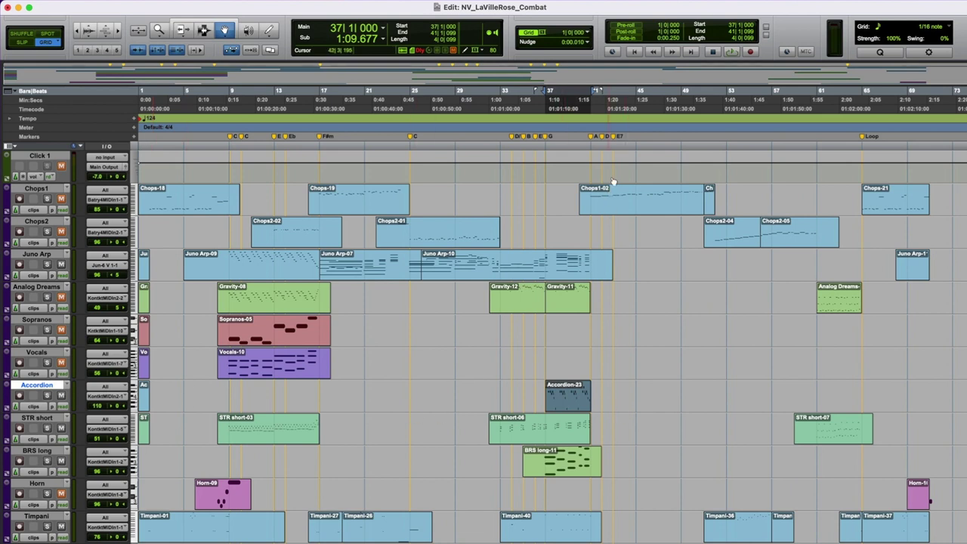
pyautogui.click(592, 152)
pyautogui.press('space')
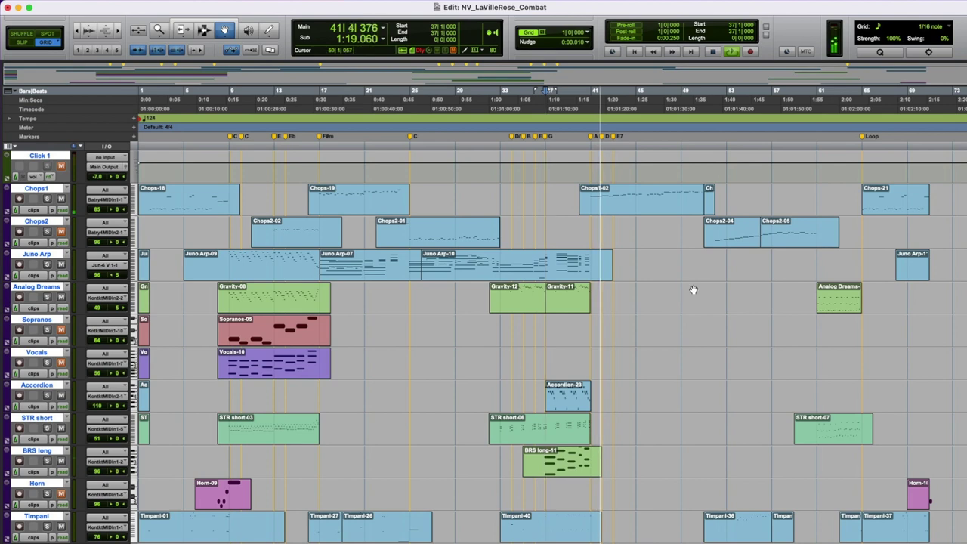
# Step: Open the Chops1-02 clip in the MIDI Editor, examine its notes from bar 41 and close the editor
pyautogui.doubleClick(644, 207)
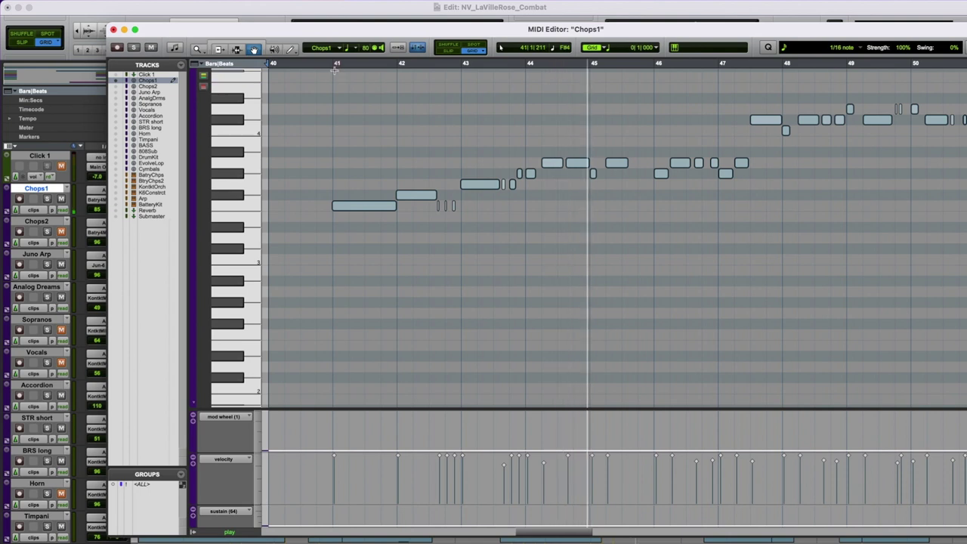
pyautogui.press('super+a')
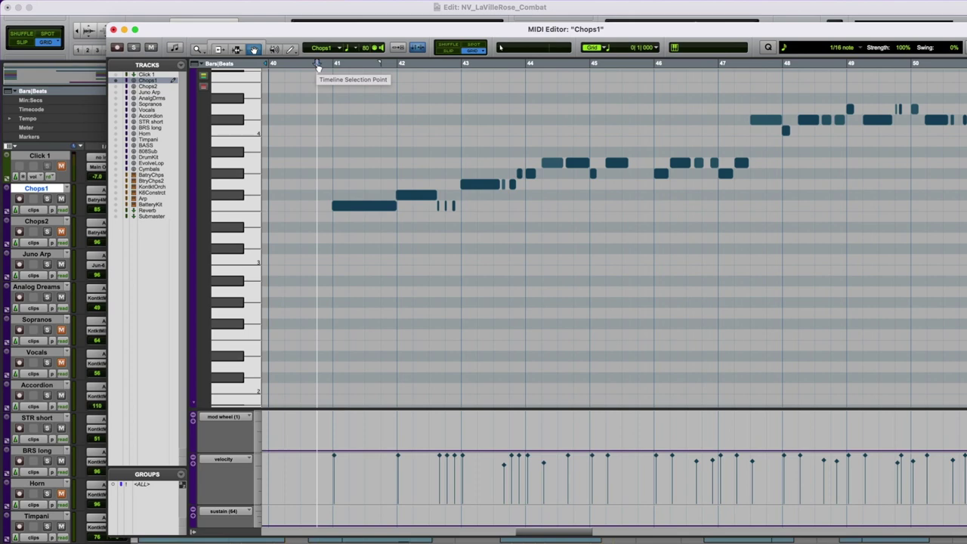
pyautogui.press('super+w')
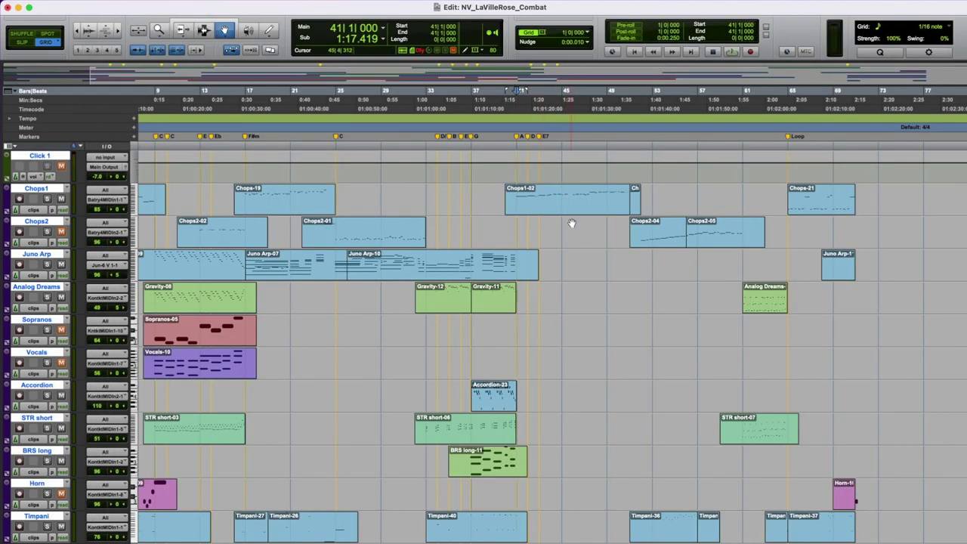
# Step: Play the section from bar 41, following the 808Sub, DrumKit and EvolveLoop tracks, and stop playback
pyautogui.scroll(-6, 622, 287)
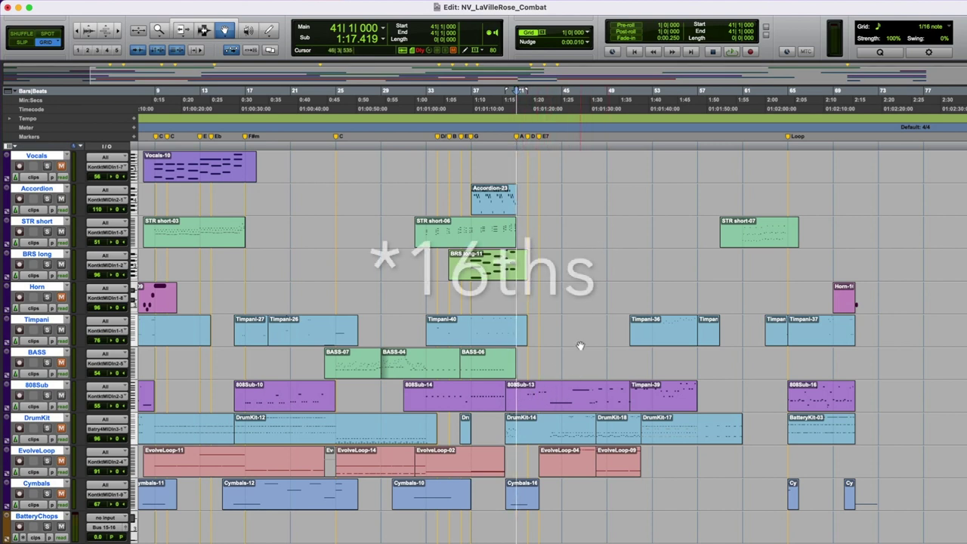
pyautogui.press('space')
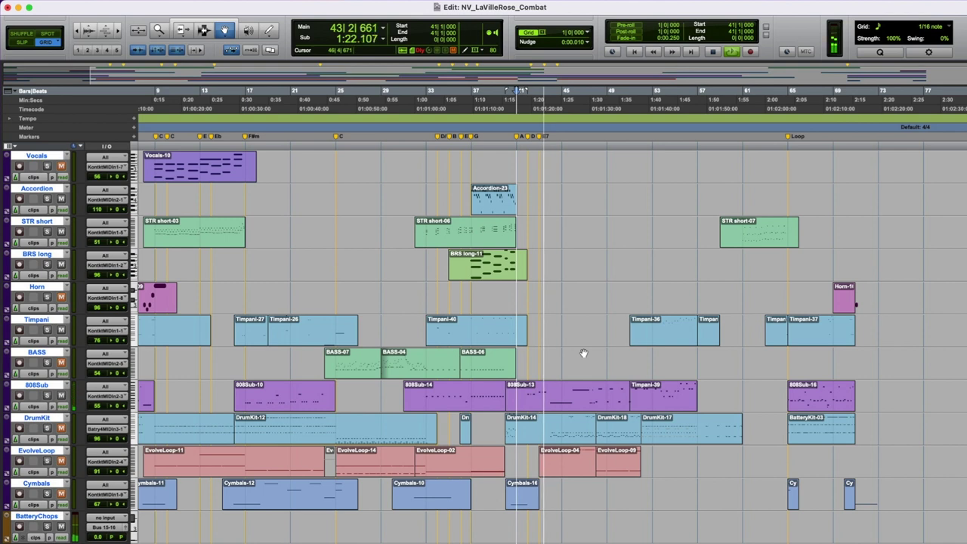
pyautogui.hscroll(2, 683, 381)
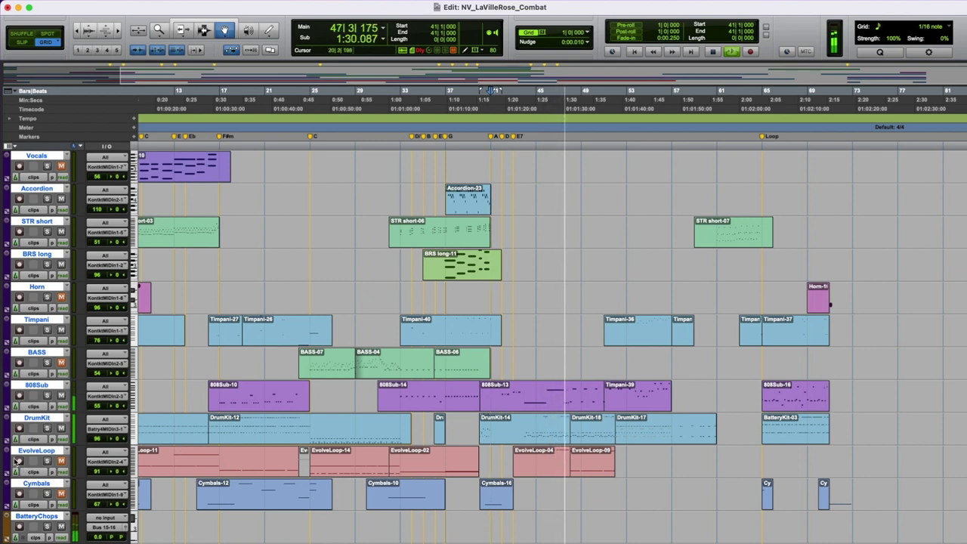
pyautogui.press('space')
# Step: Open Battery 4's Exile 1 Kit for DrumKit, audition the SFX Exile 2, SFX Exile 3 and Zap Exile 5 cells, and close it
pyautogui.press('ctrl+alt+super+w')
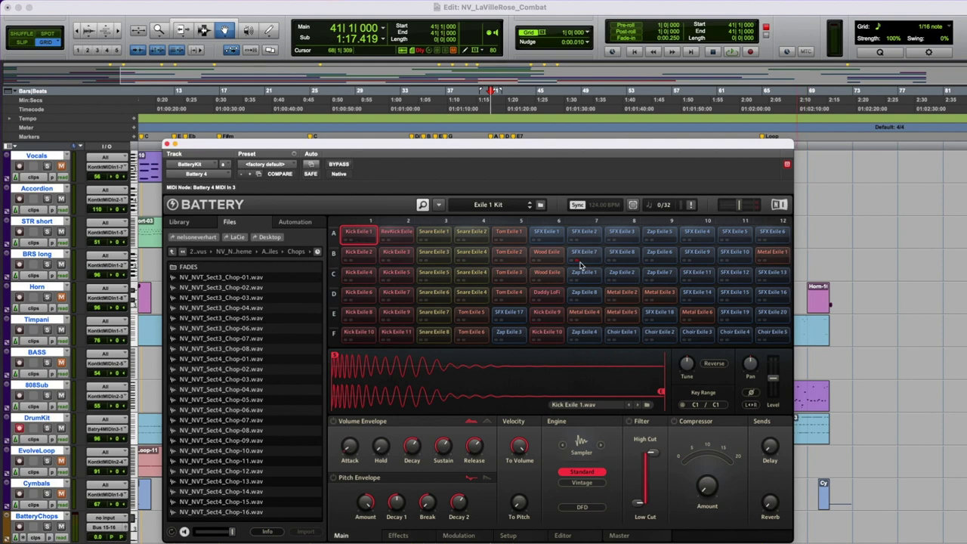
pyautogui.click(581, 236)
pyautogui.click(621, 237)
pyautogui.click(659, 237)
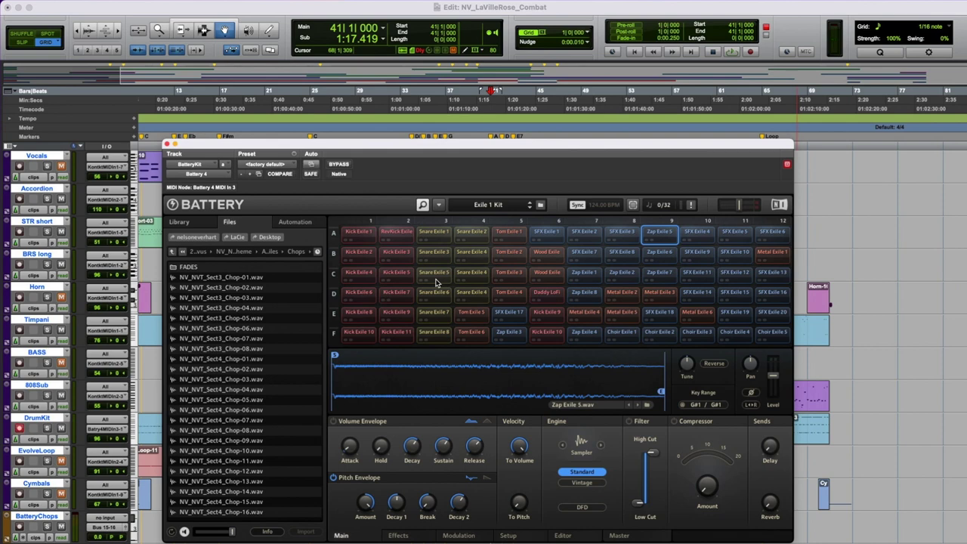
pyautogui.click(166, 143)
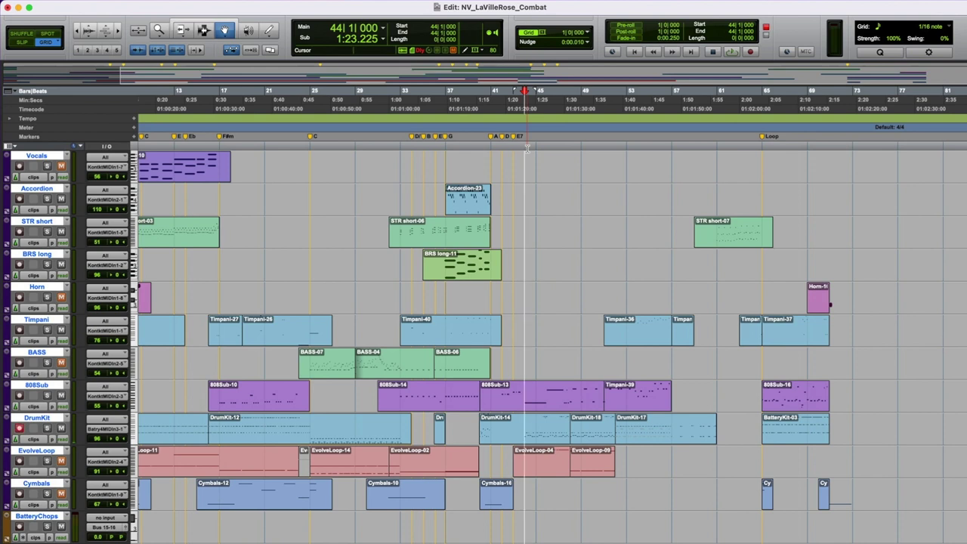
# Step: Play from bar 44, examine the DrumKit-18 clip's notes in the MIDI Editor and close the editor
pyautogui.press('space')
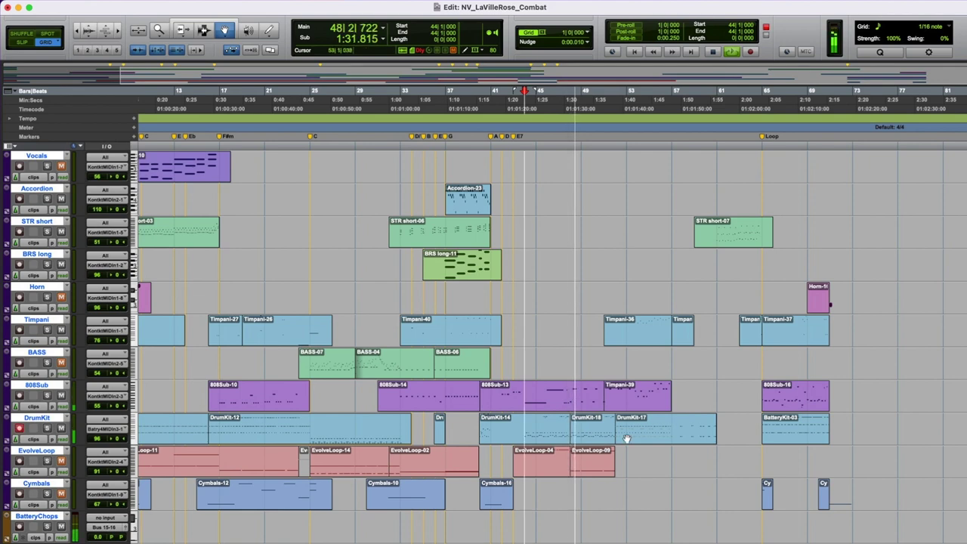
pyautogui.doubleClick(593, 429)
pyautogui.hscroll(2, 657, 302)
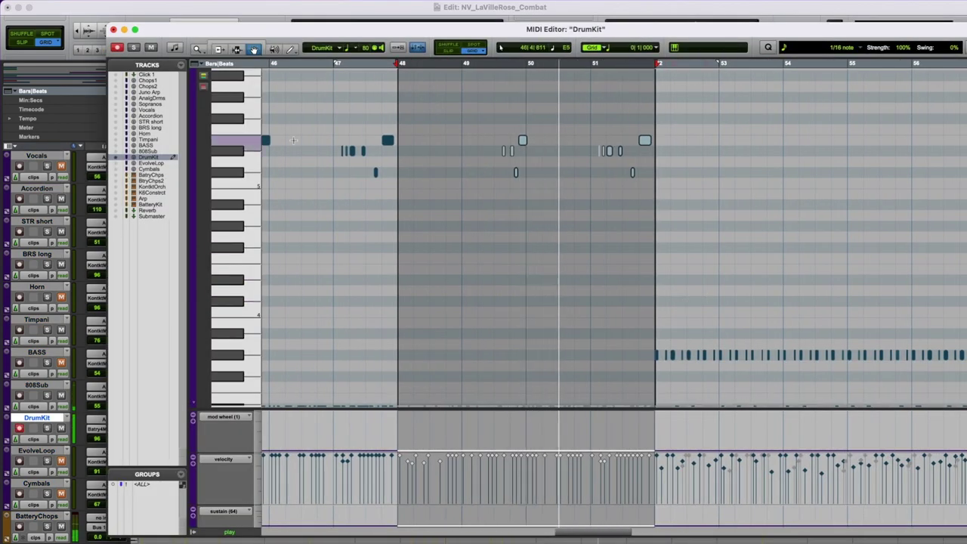
pyautogui.click(113, 30)
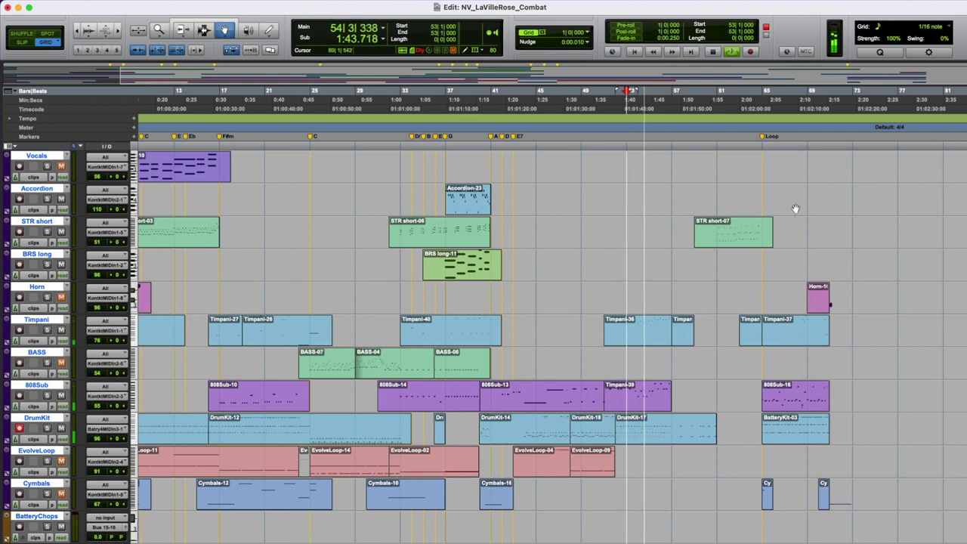
# Step: Follow the playback from bar 53 across the Timpani, 808Sub and DrumKit tracks and stop it
pyautogui.scroll(1, 837, 246)
pyautogui.hscroll(5, 838, 246)
pyautogui.hscroll(-1, 838, 246)
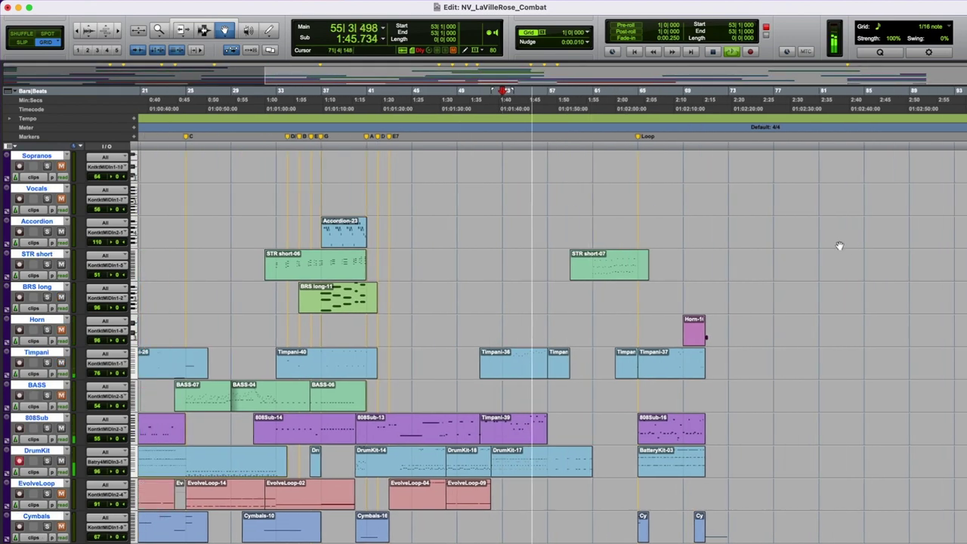
pyautogui.scroll(-1, 842, 248)
pyautogui.scroll(-1, 842, 250)
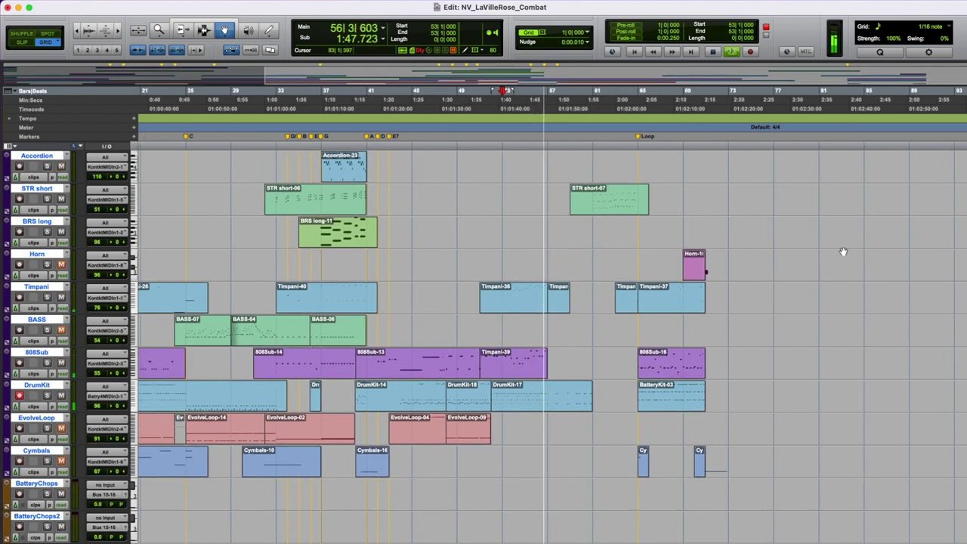
pyautogui.press('space')
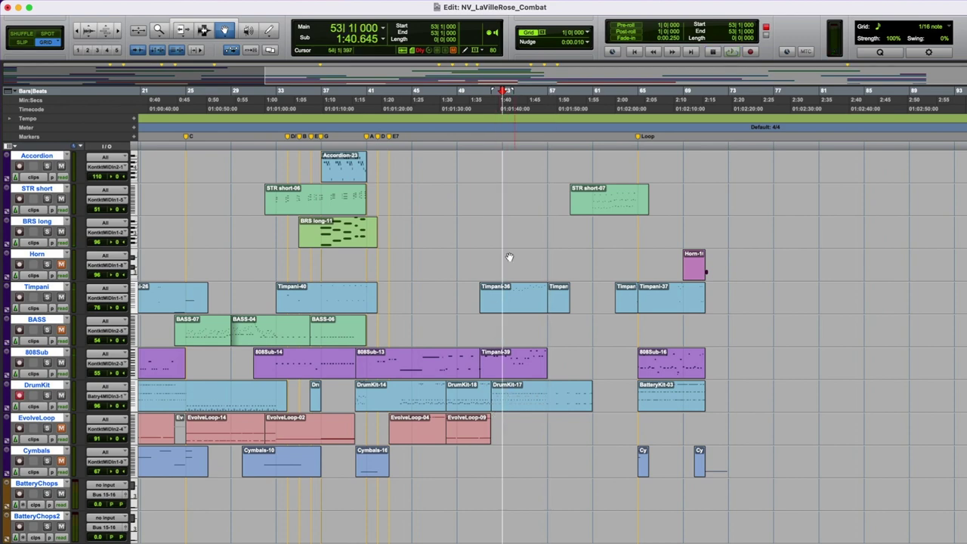
# Step: Play the arrangement from bar 52, looking over its tracks from Chops1 down to Cymbals, and stop playback
pyautogui.click(492, 146)
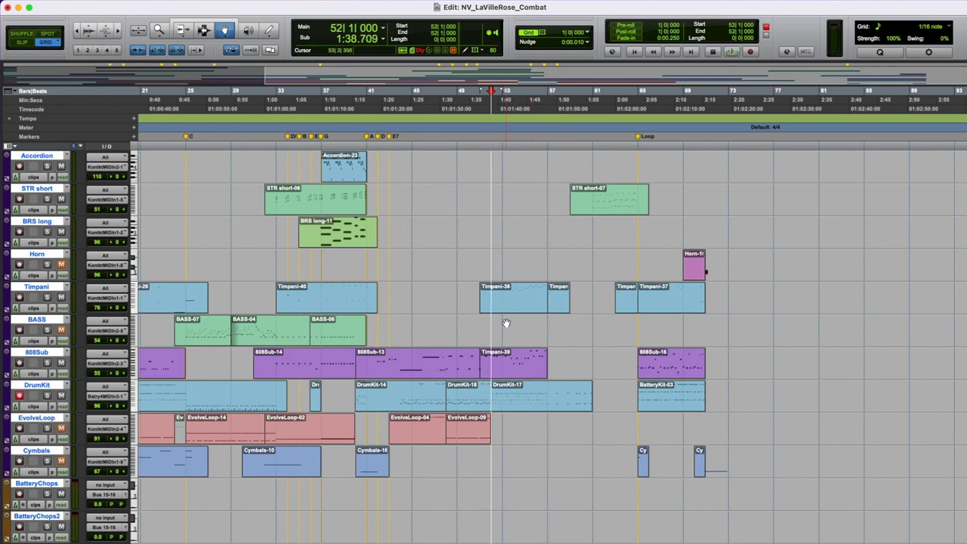
pyautogui.scroll(7, 699, 272)
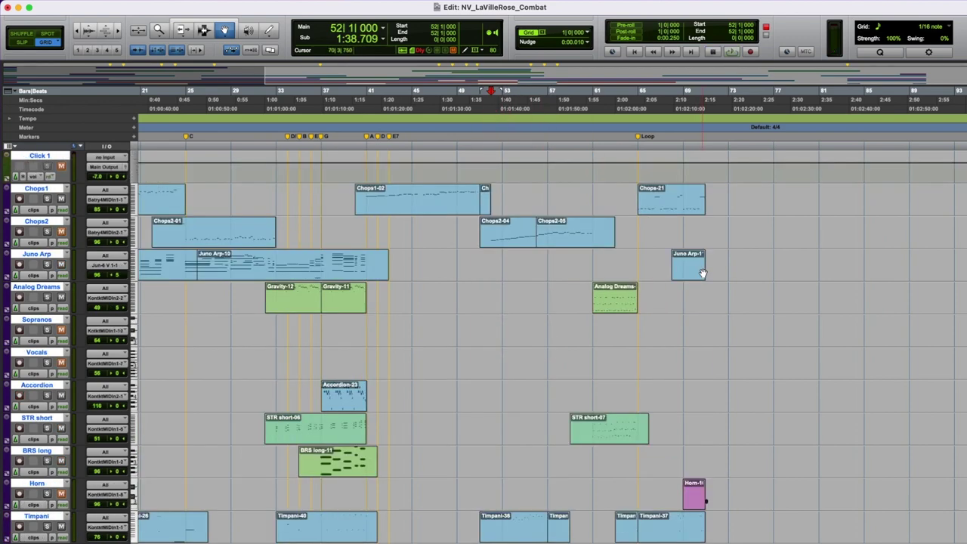
pyautogui.press('space')
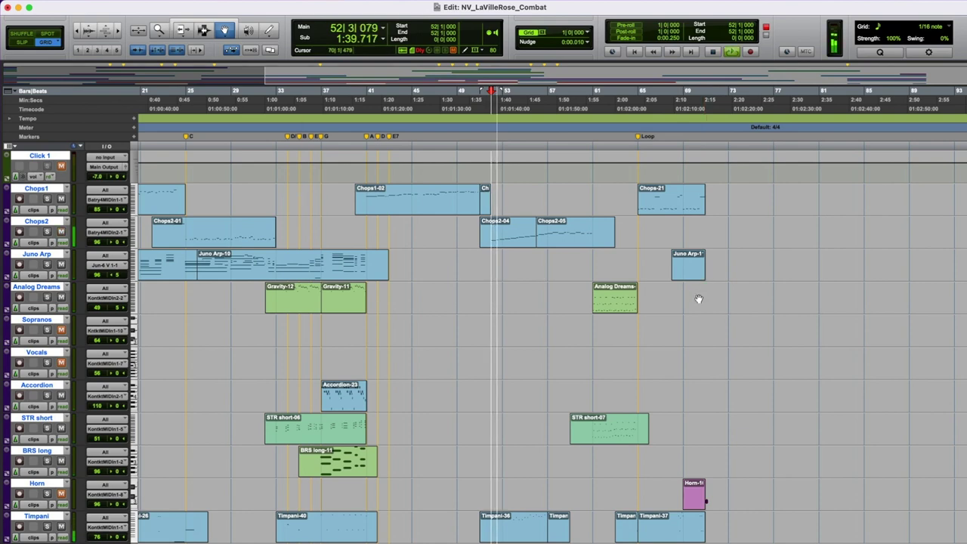
pyautogui.scroll(-1, 769, 312)
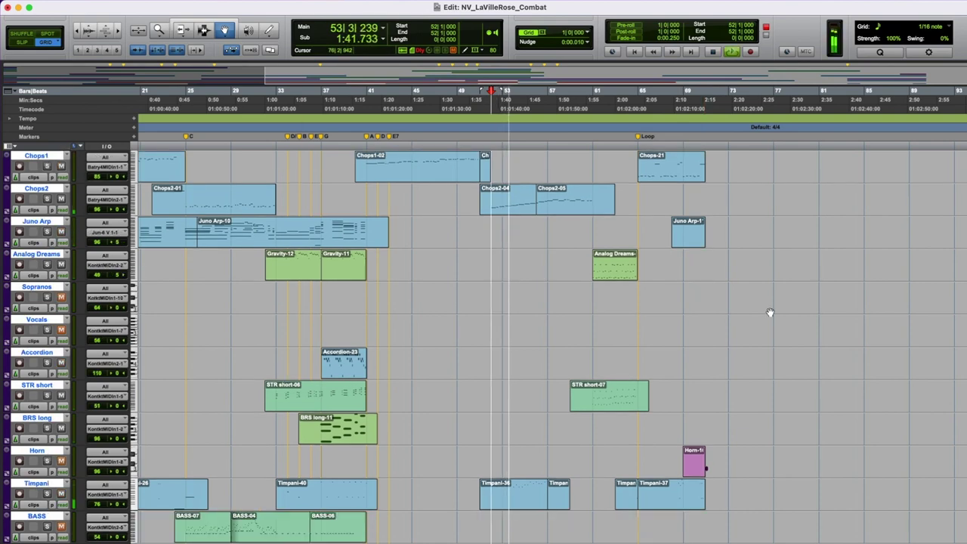
pyautogui.scroll(-4, 770, 312)
pyautogui.hscroll(-2, 770, 312)
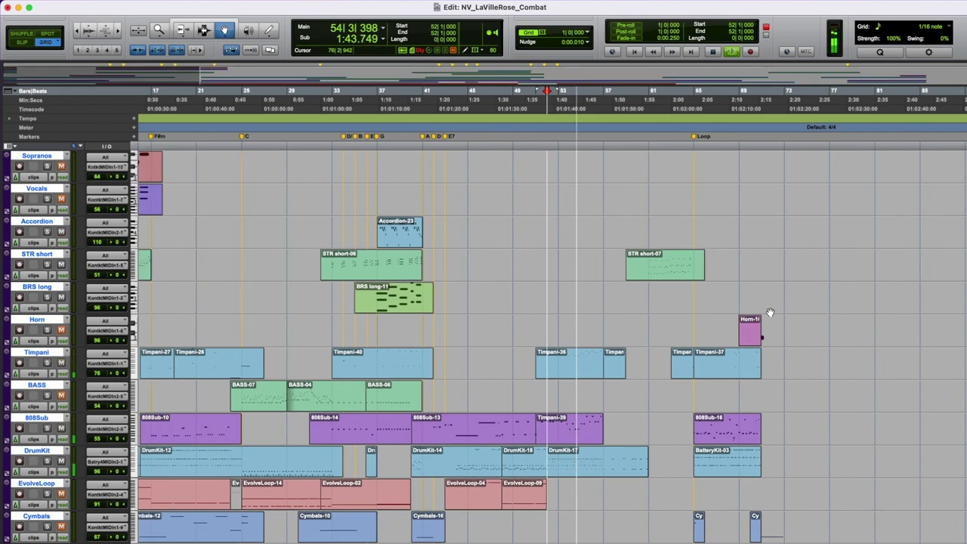
pyautogui.scroll(5, 768, 312)
pyautogui.press('space')
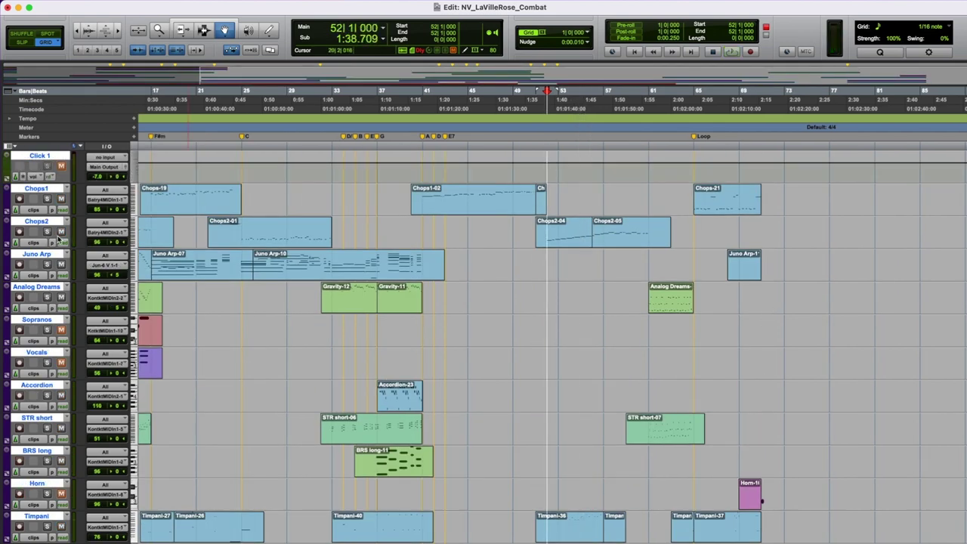
# Step: Replay the section from bar 52, focusing on the Timpani, 808Sub and DrumKit clips, and stop playback
pyautogui.scroll(-6, 868, 330)
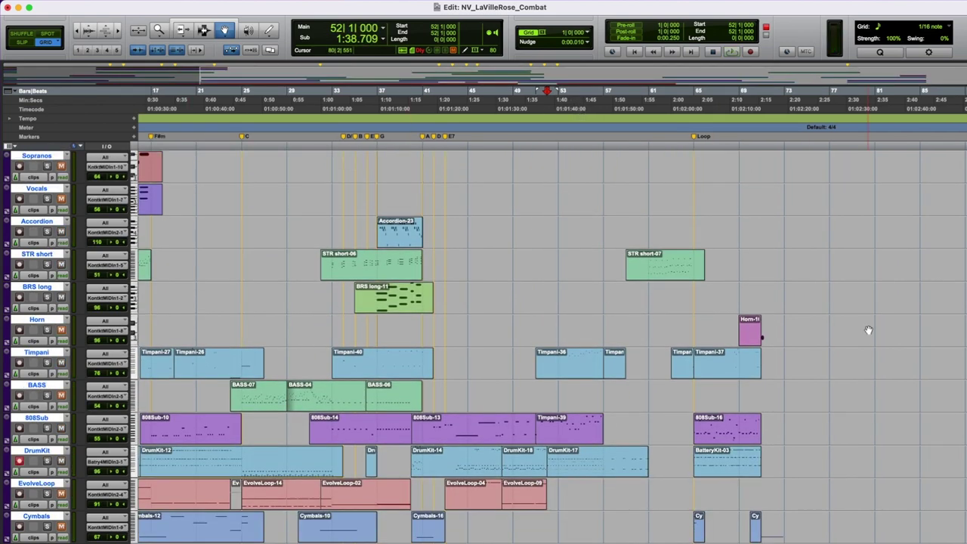
pyautogui.press('space')
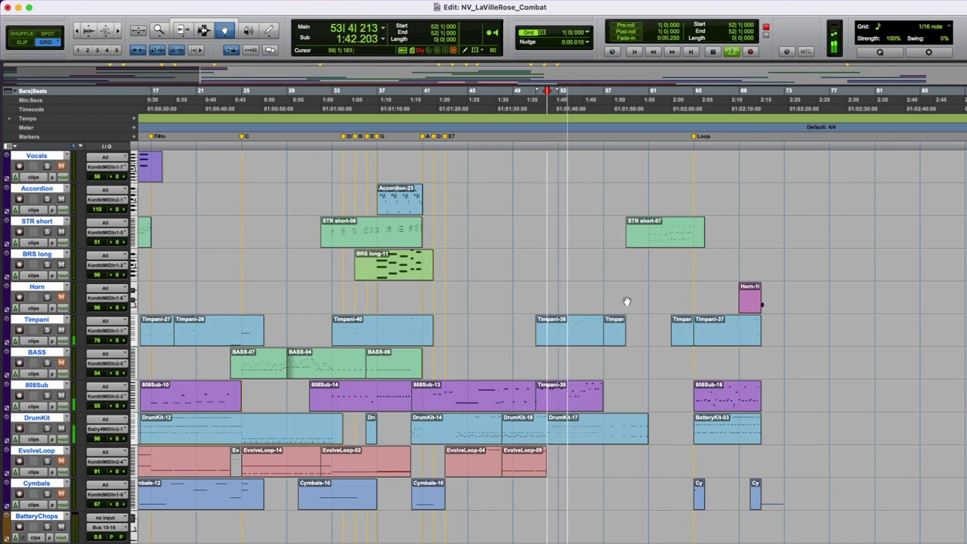
pyautogui.press('space')
# Step: Open the Chops2-04 clip in the MIDI Editor, place the playback start at bar 52 and examine its ascending notes
pyautogui.scroll(6, 648, 305)
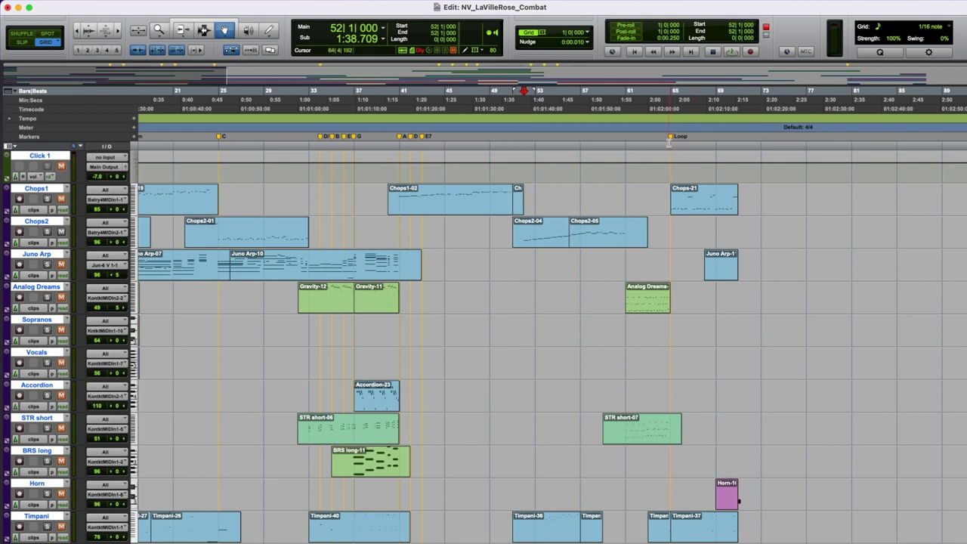
pyautogui.doubleClick(608, 242)
pyautogui.scroll(-3, 690, 296)
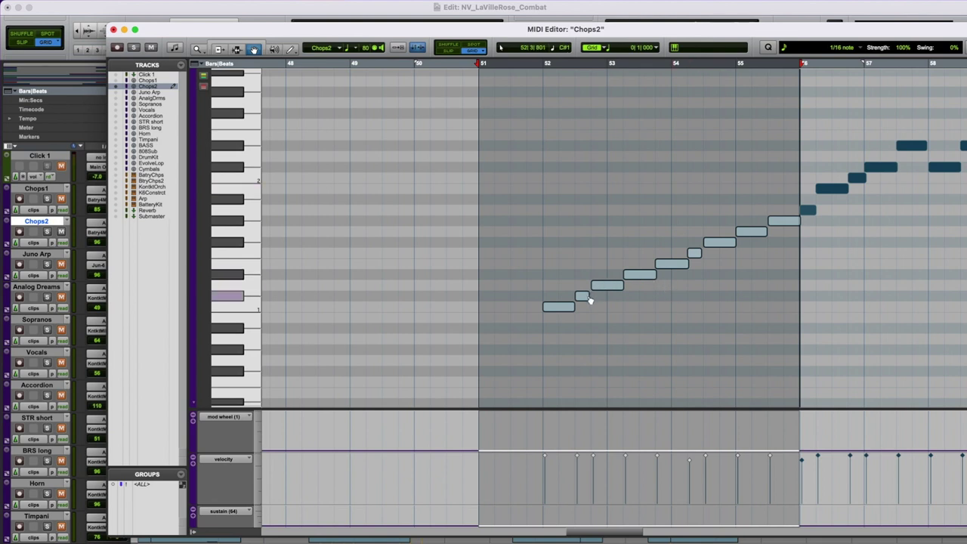
pyautogui.click(588, 301)
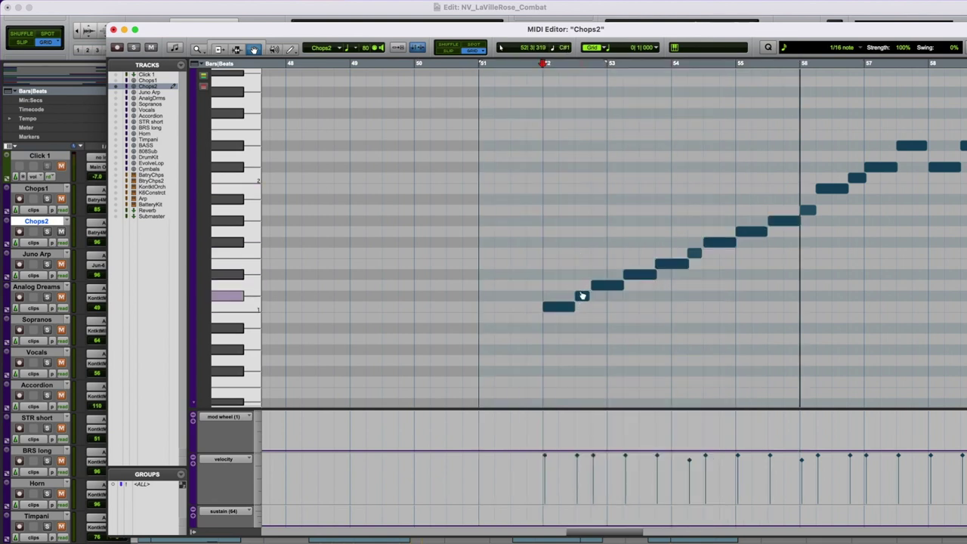
pyautogui.hscroll(5, 617, 300)
pyautogui.scroll(-3, 617, 301)
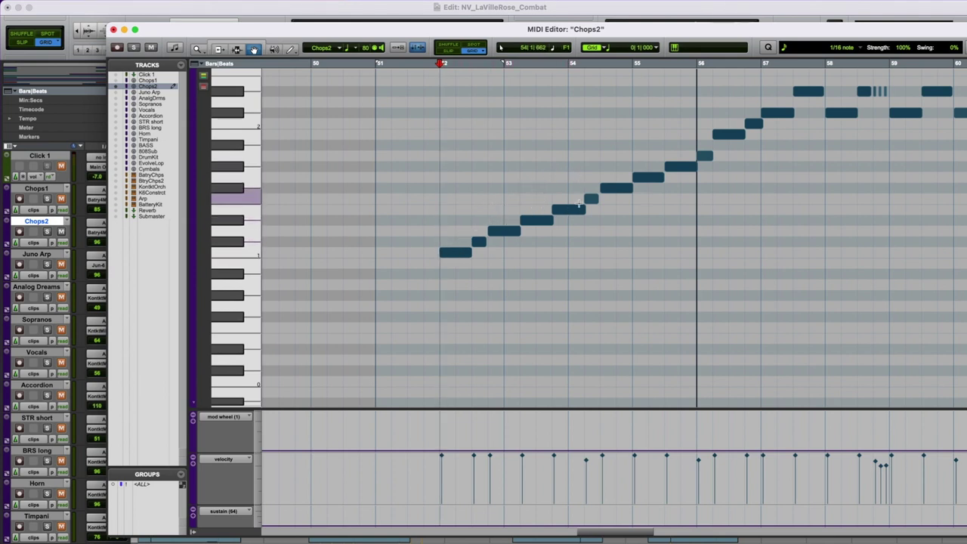
# Step: Play the Chops2 notes from bar 52 through bar 60 in the MIDI Editor, stop playback and close the editor
pyautogui.press('space')
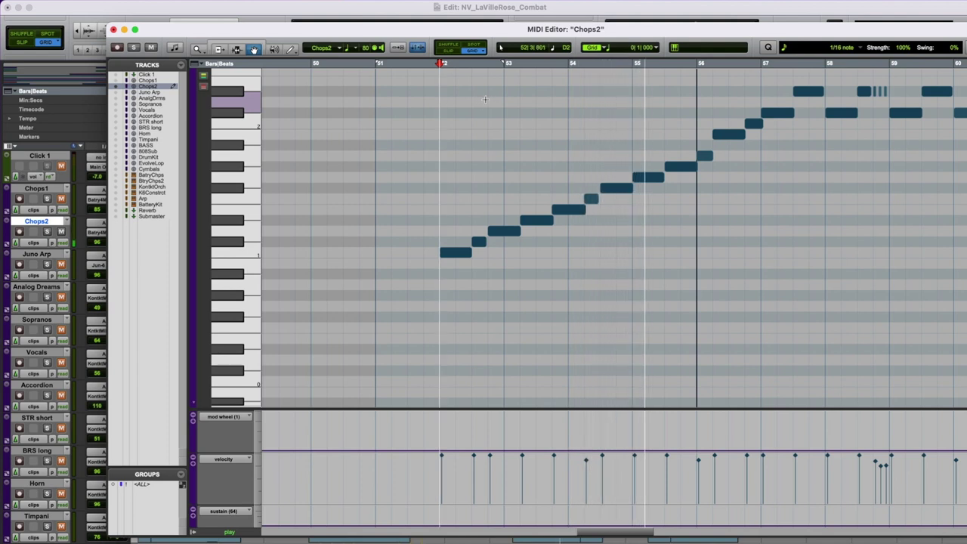
pyautogui.hscroll(5, 790, 217)
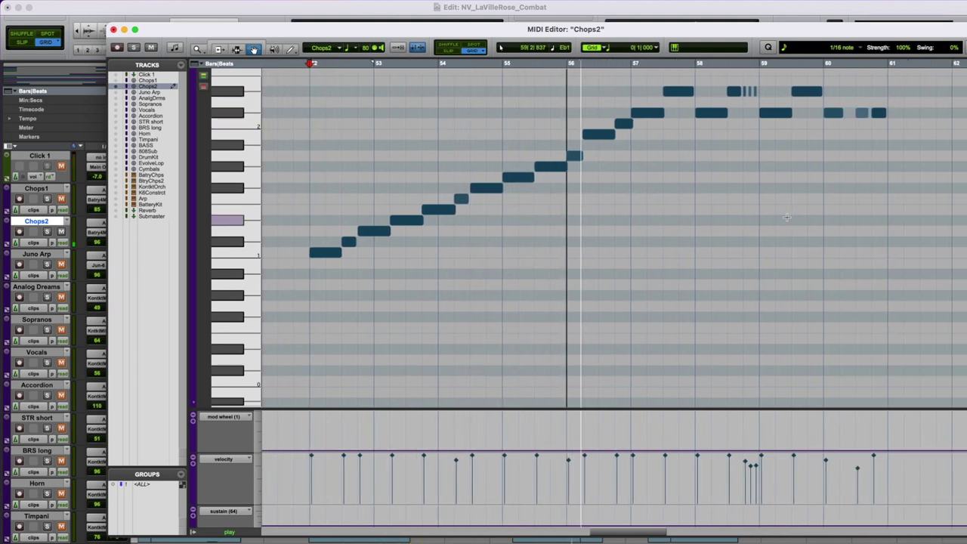
pyautogui.hscroll(5, 790, 217)
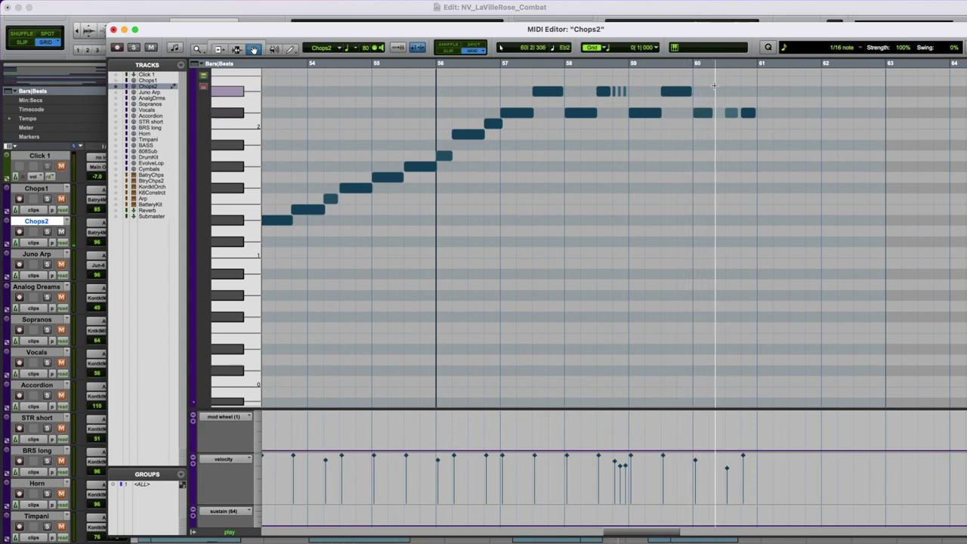
pyautogui.press('space')
pyautogui.click(114, 30)
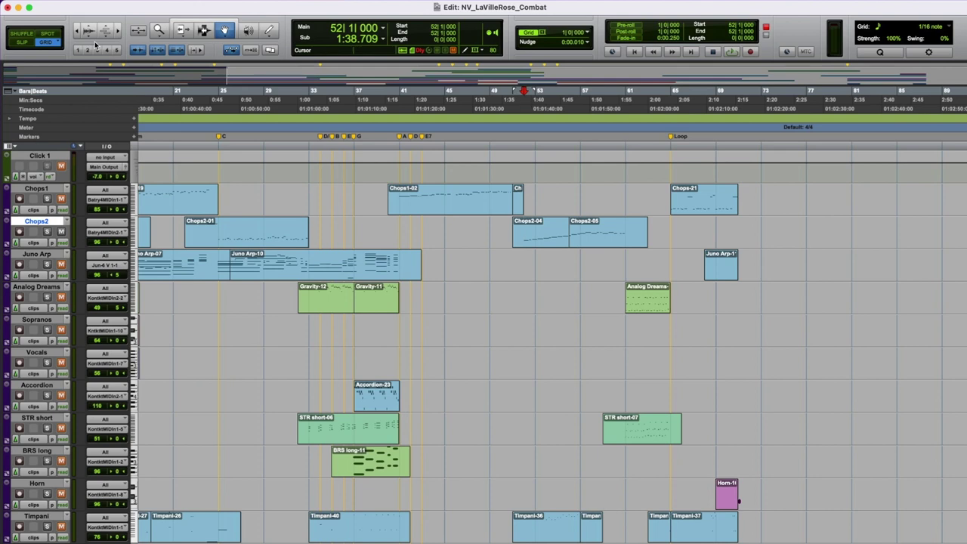
# Step: Play all tracks from bar 61 and open the STR short-07 clip in the MIDI Editor
pyautogui.click(521, 142)
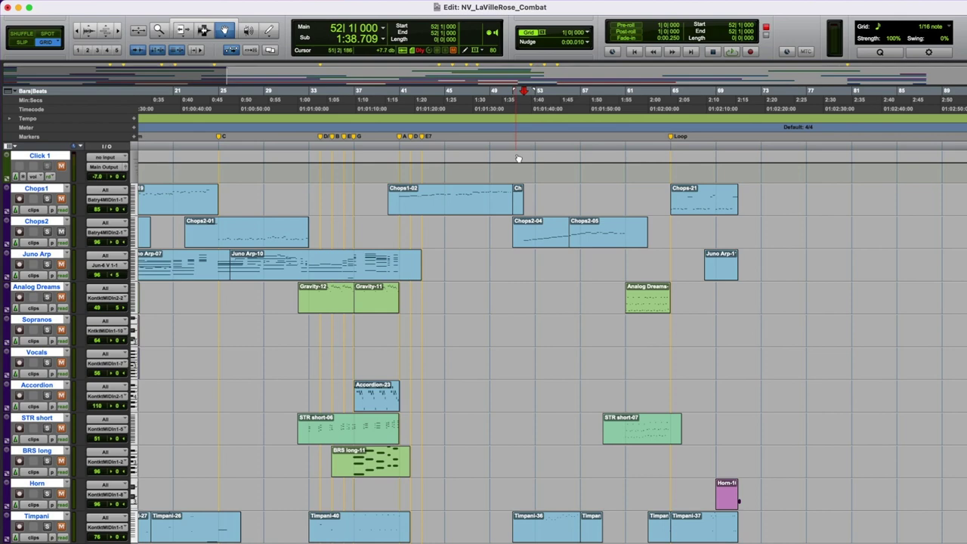
pyautogui.click(624, 146)
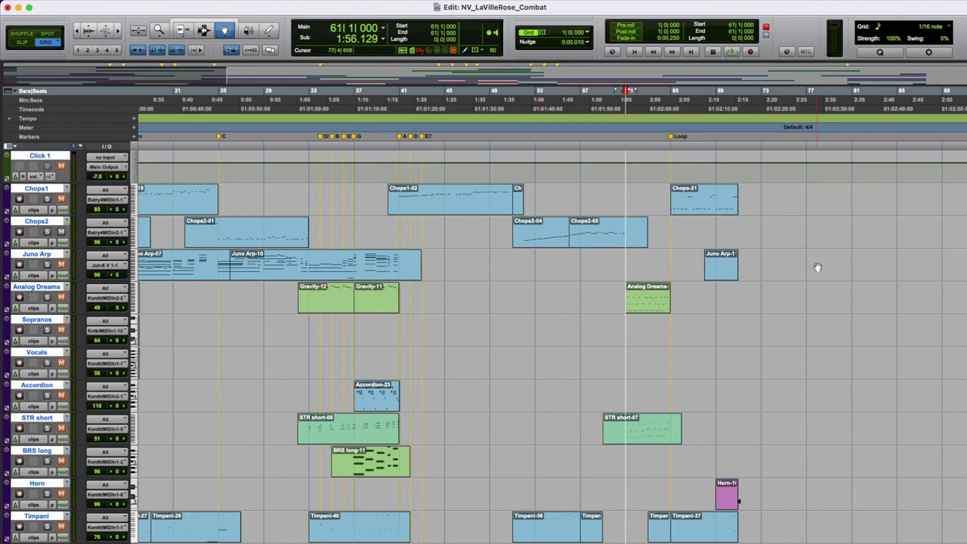
pyautogui.hotkey('ctrl', '=')
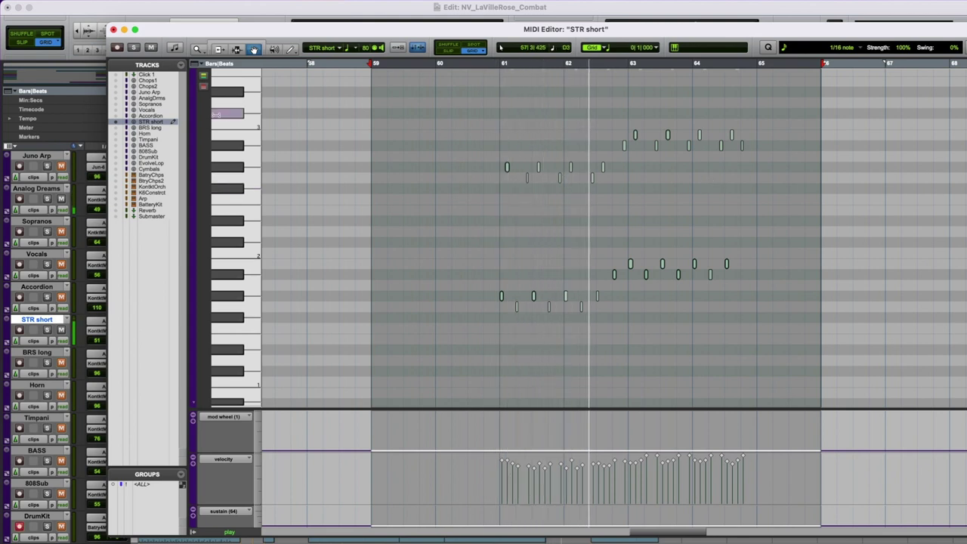
# Step: Show the Analog Dreams notes alongside STR short in the MIDI Editor, compare both parts from bar 61 and close the editor
pyautogui.click(116, 98)
pyautogui.scroll(3, 875, 237)
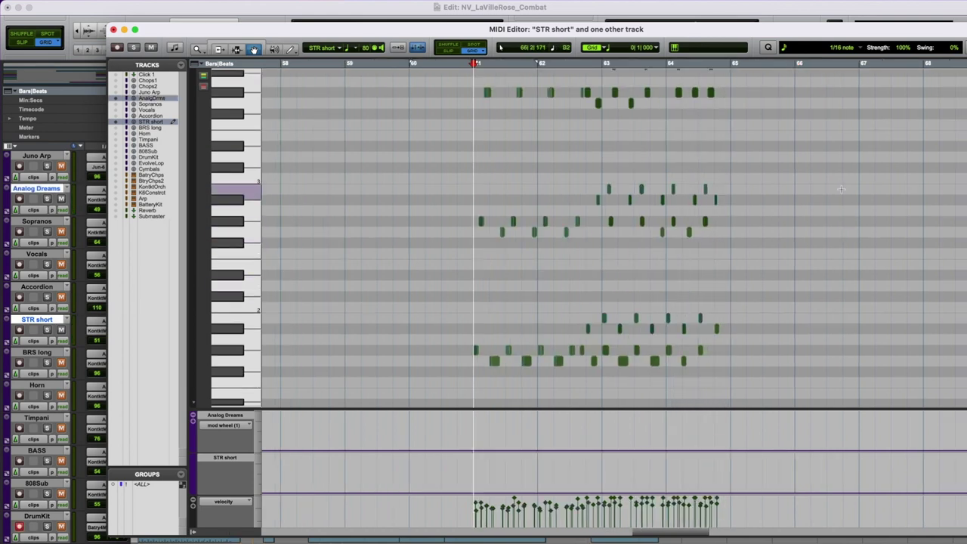
pyautogui.scroll(3, 841, 189)
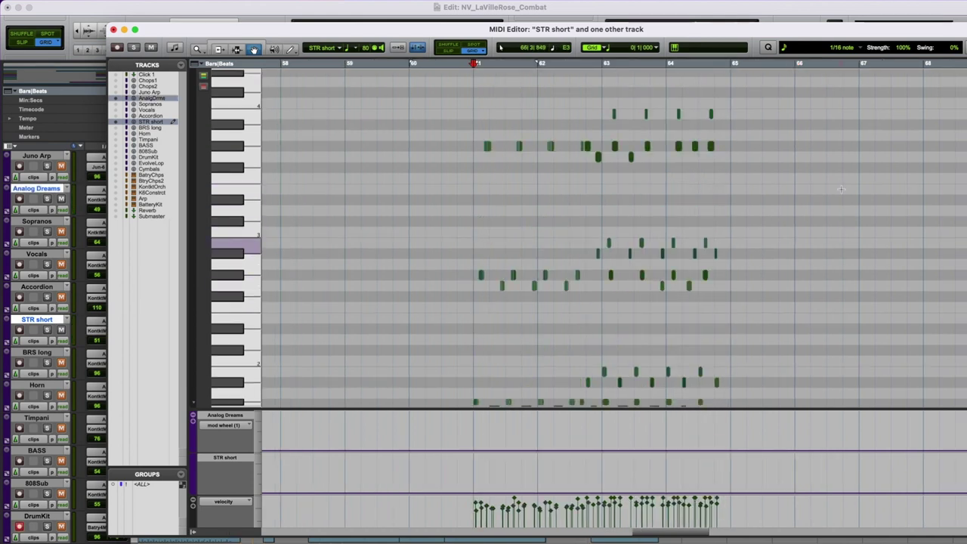
pyautogui.scroll(-2, 841, 190)
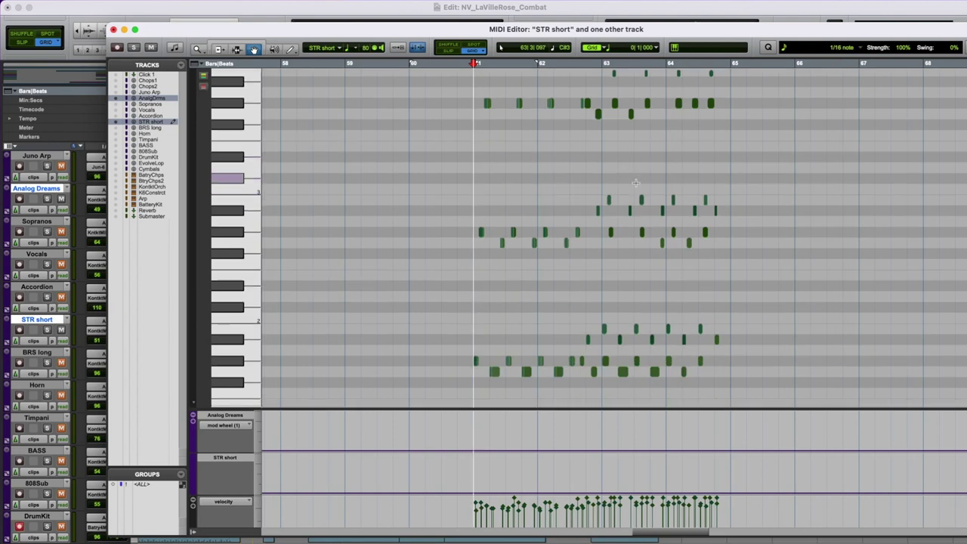
pyautogui.scroll(3, 652, 179)
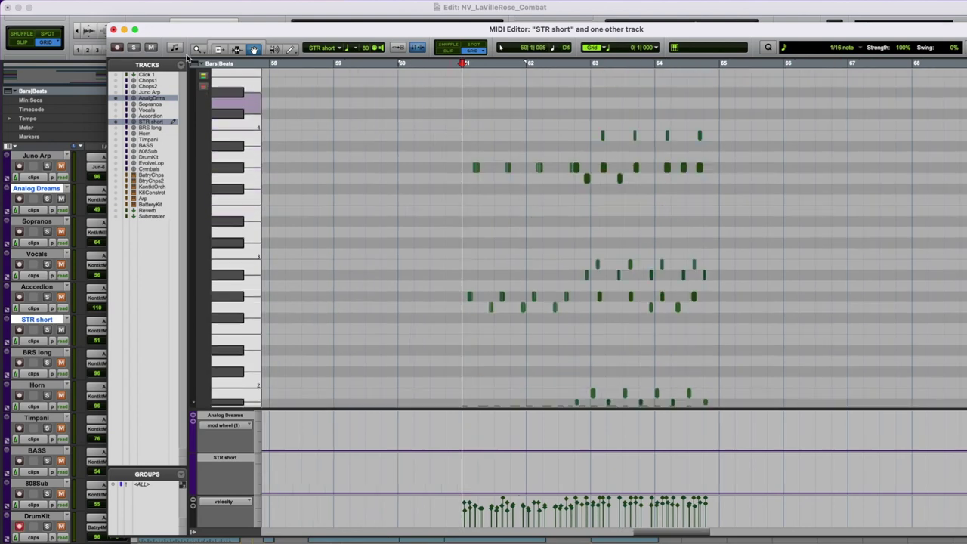
pyautogui.click(113, 28)
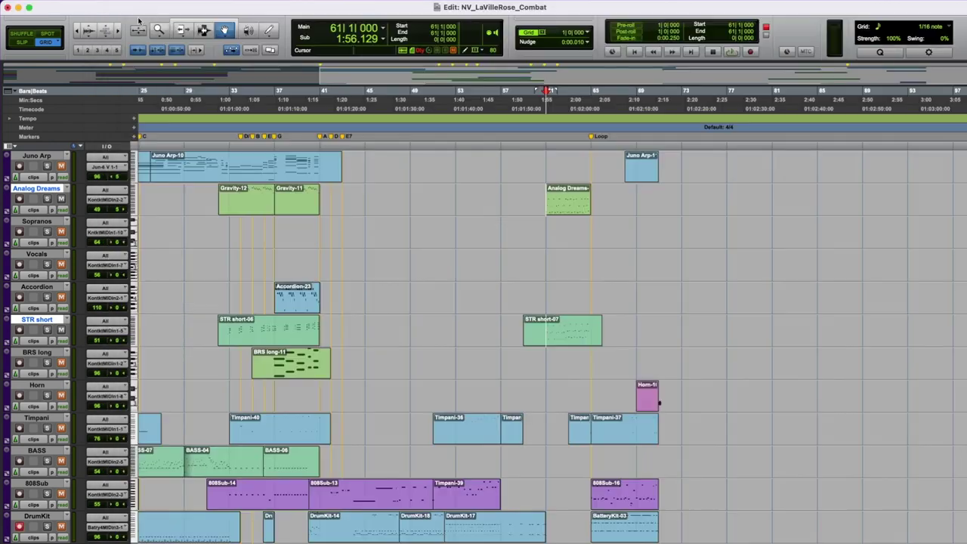
# Step: Play the section from the Loop marker at bar 65, stop playback and look over the clips on all its tracks
pyautogui.click(589, 141)
pyautogui.scroll(3, 658, 233)
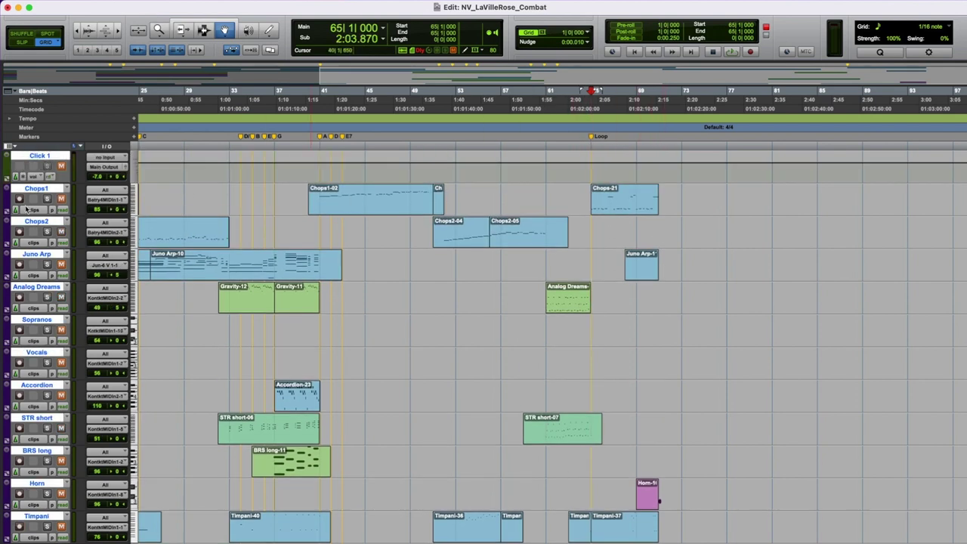
pyautogui.press('space')
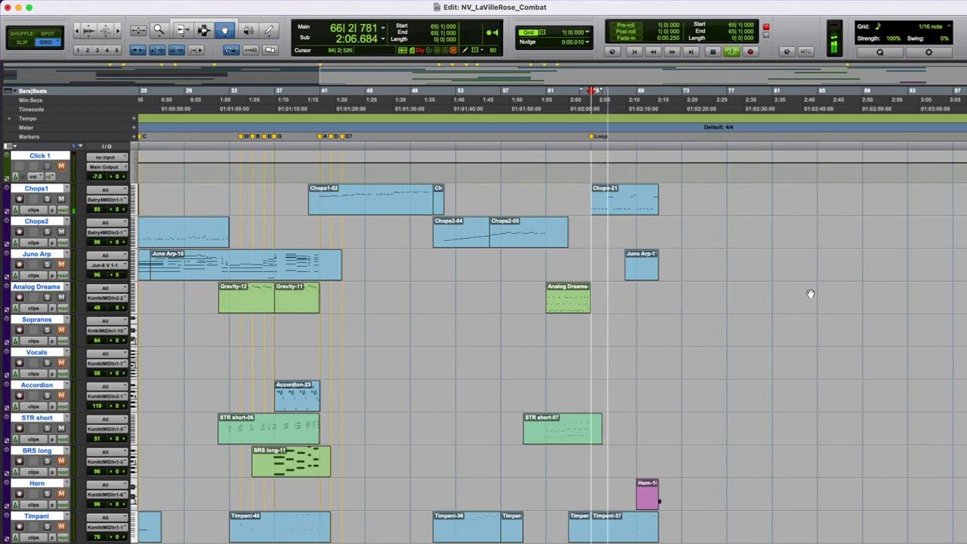
pyautogui.press('space')
pyautogui.scroll(-5, 861, 340)
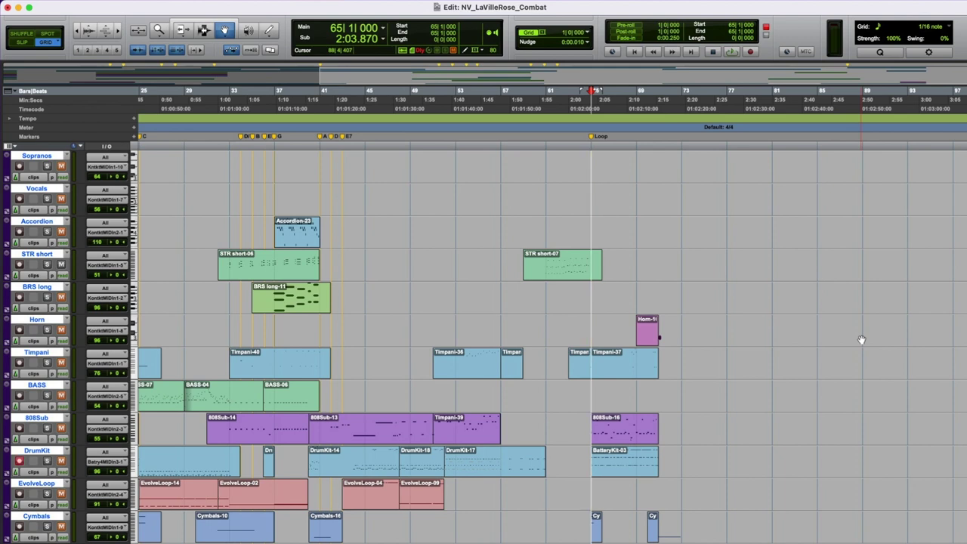
pyautogui.scroll(5, 805, 325)
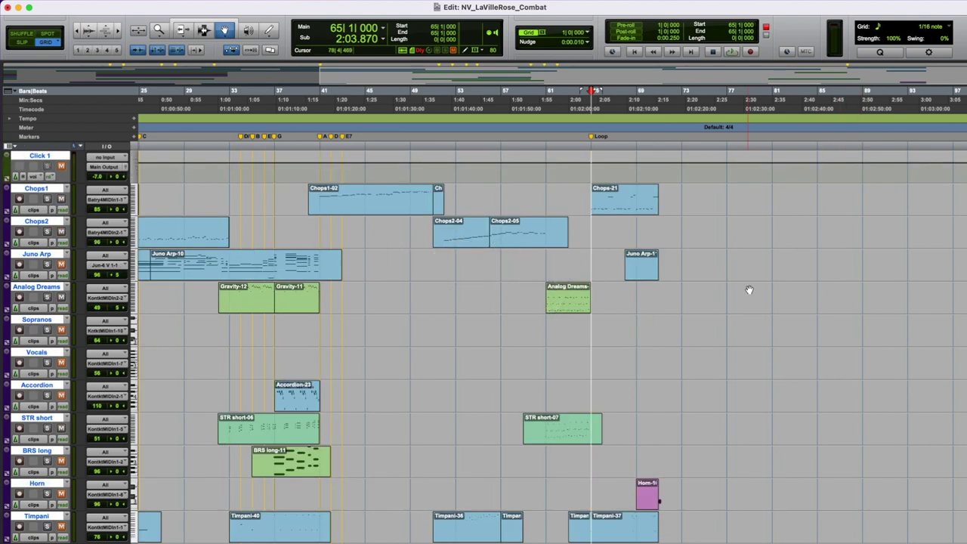